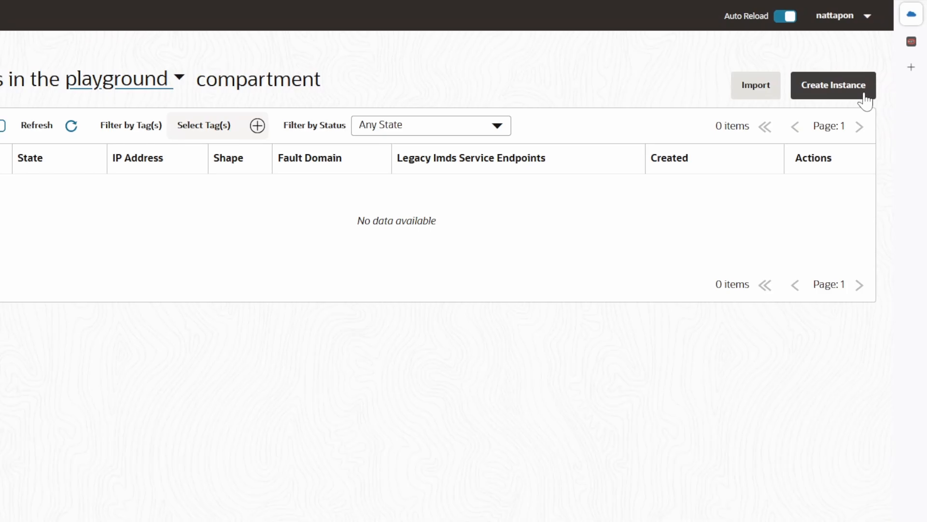
Start creating an instance named testvm1, reviewing the compartment and fault domain choices while keeping playground and automatic selection
{"action": "left_click", "coordinate": [865, 96]}
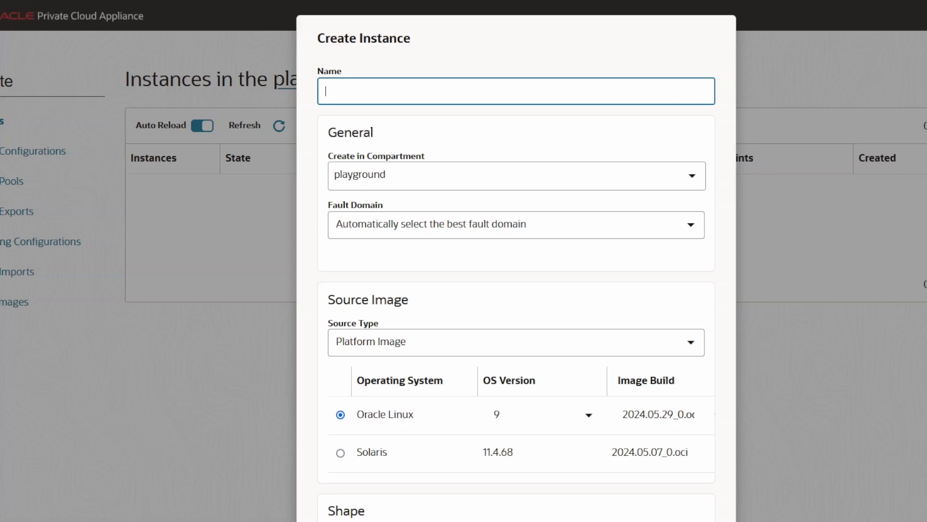
{"action": "type", "text": "testvm1"}
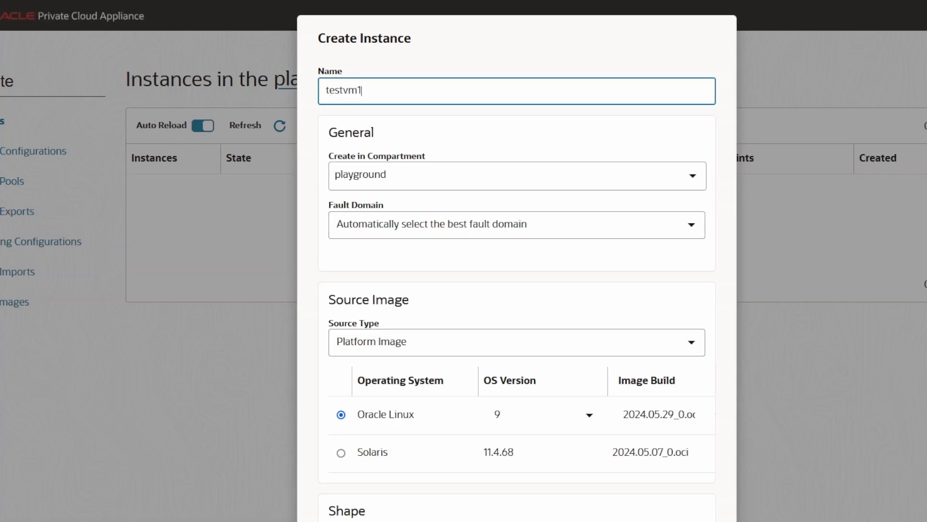
{"action": "left_click", "coordinate": [694, 177]}
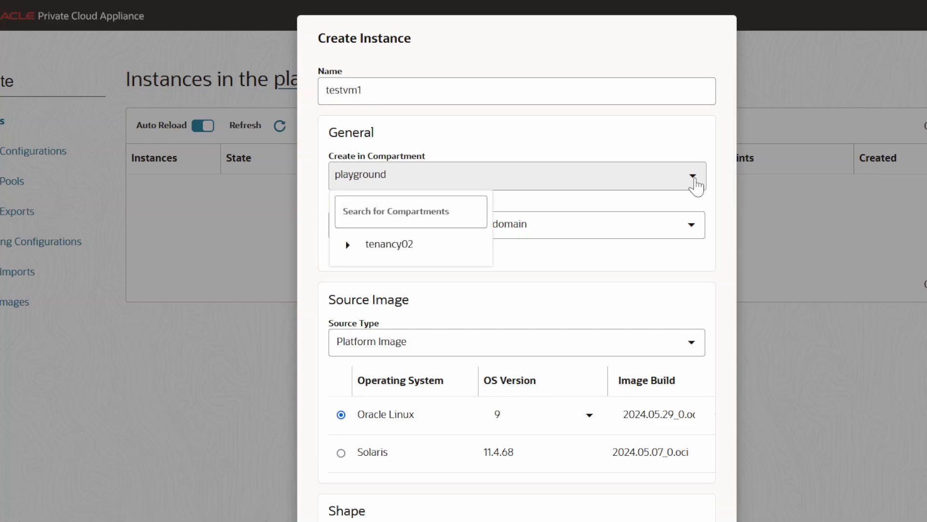
{"action": "left_click", "coordinate": [694, 178]}
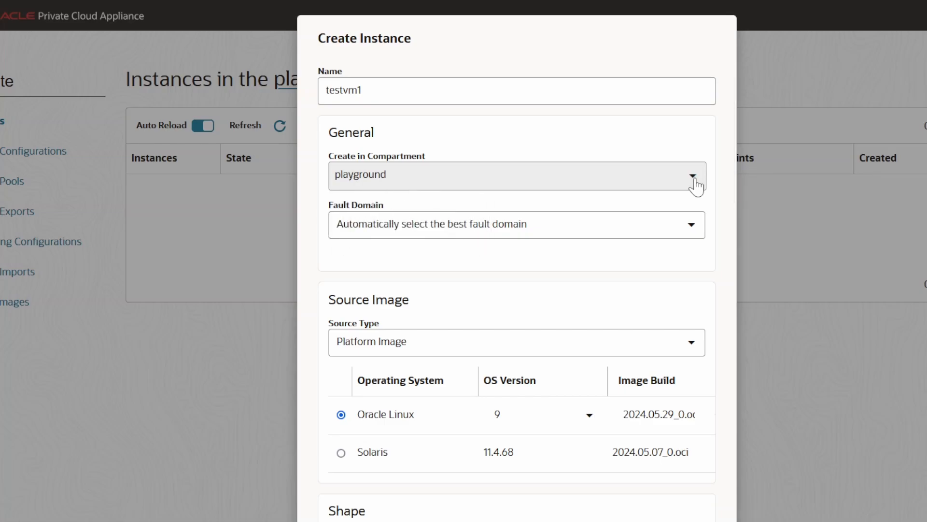
{"action": "left_click", "coordinate": [692, 232]}
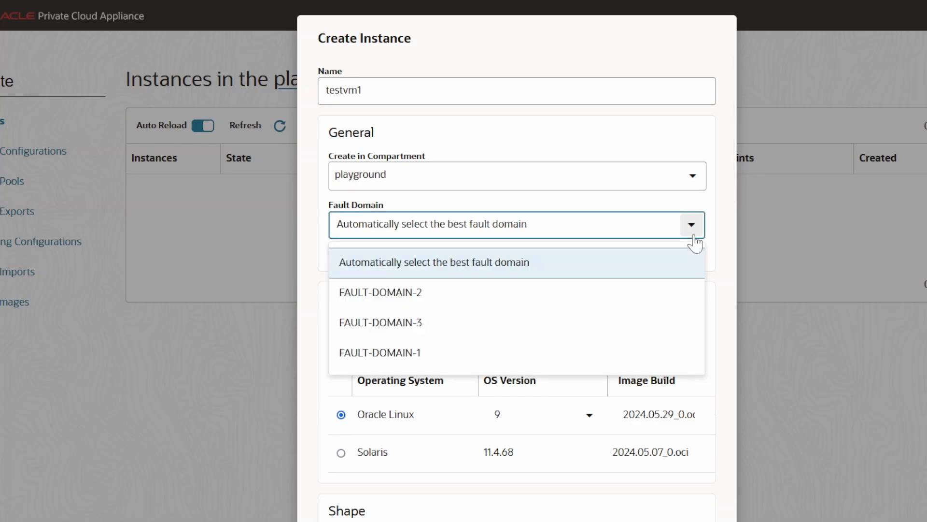
{"action": "left_click", "coordinate": [694, 237]}
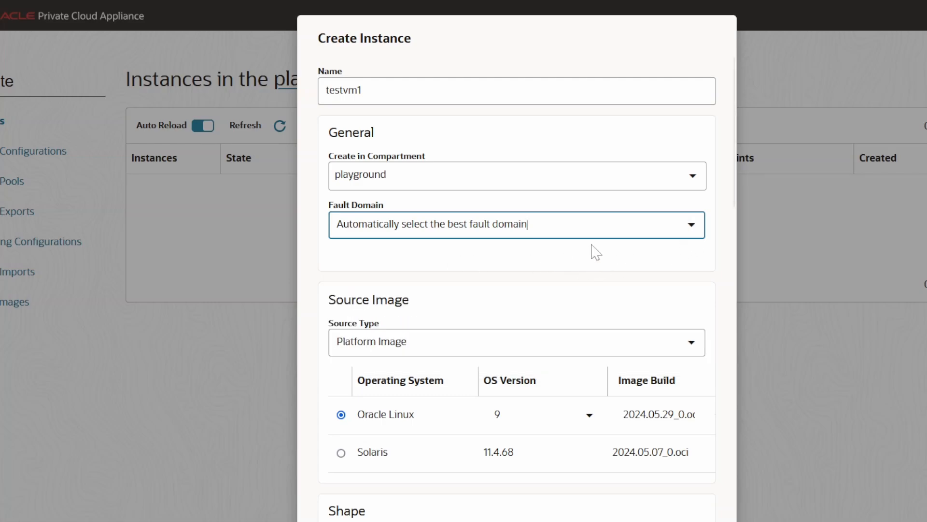
Switch the source type to Custom Image and back to Platform Image
{"action": "scroll", "coordinate": [517, 296], "scroll_direction": "down", "scroll_amount": 4}
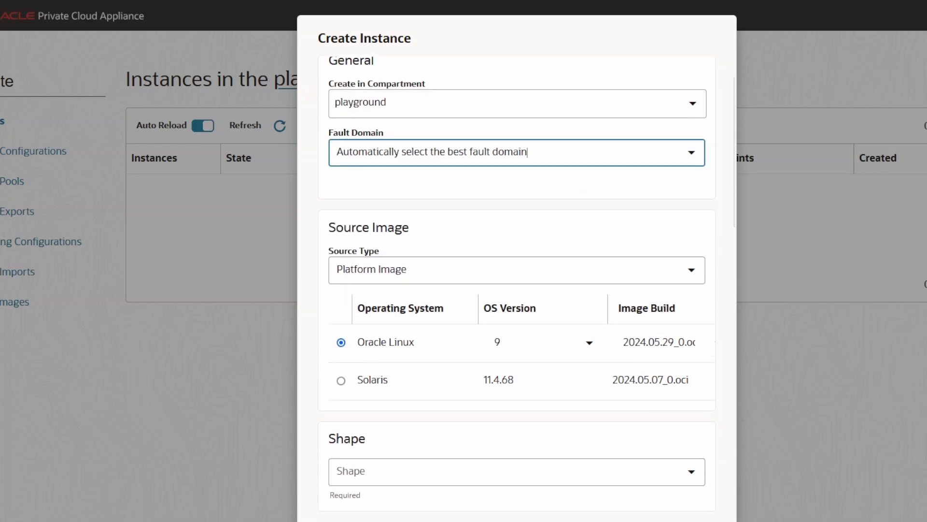
{"action": "left_click", "coordinate": [689, 175]}
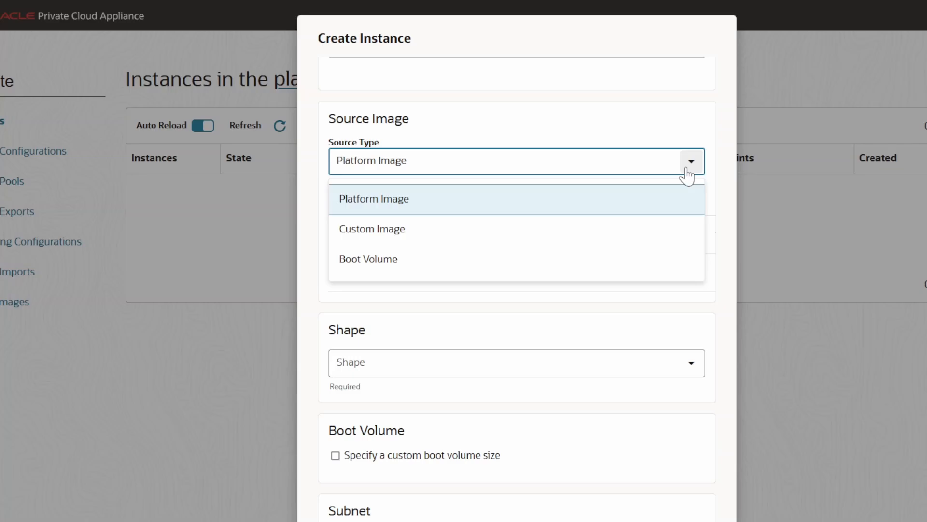
{"action": "left_click", "coordinate": [636, 233]}
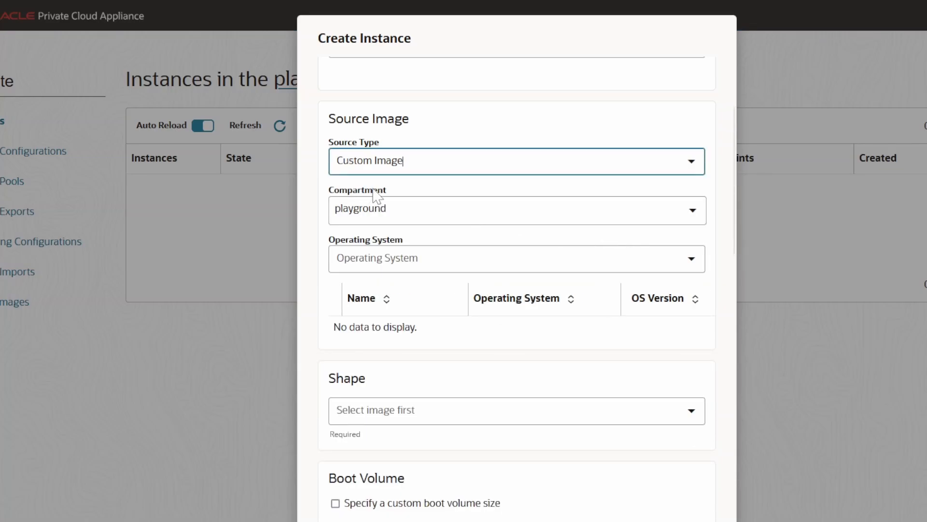
{"action": "left_click", "coordinate": [691, 162]}
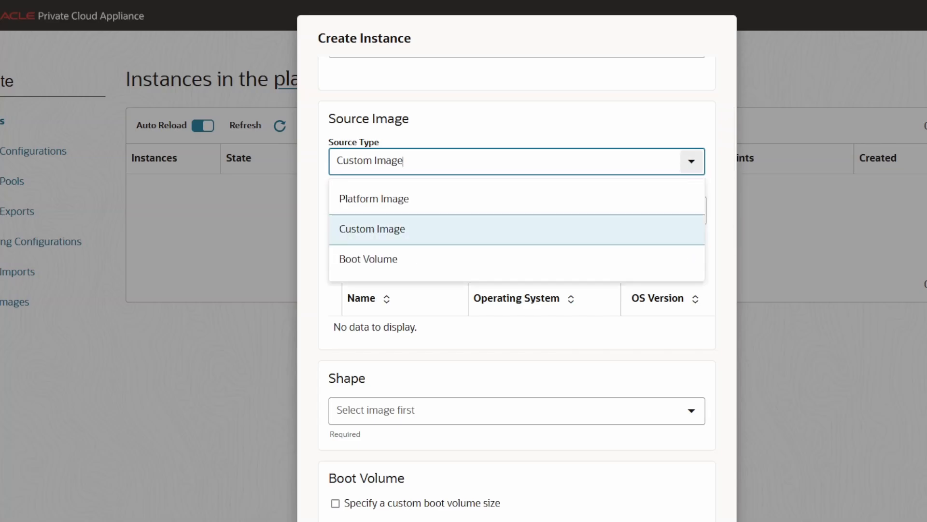
{"action": "left_click", "coordinate": [419, 200]}
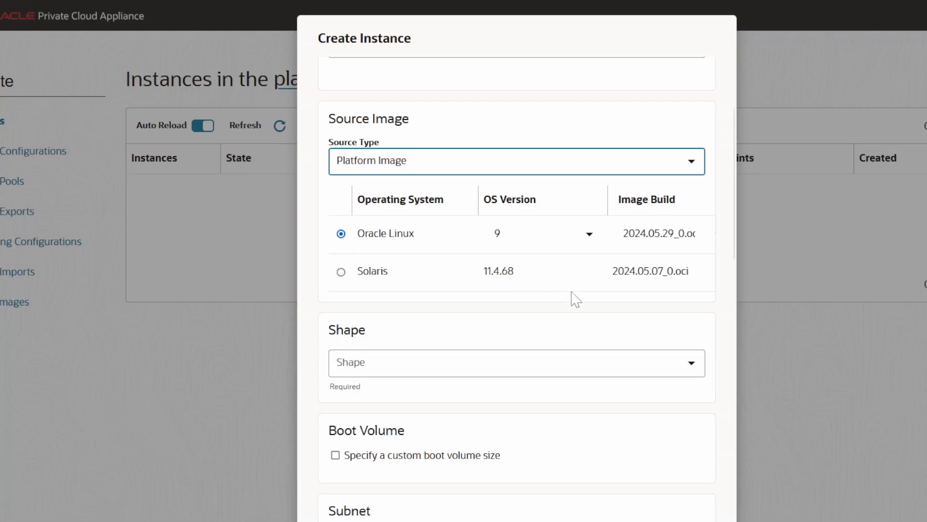
Choose version 8 for the Oracle Linux platform image and select the VM.PCAStandard.E5.Flex shape
{"action": "left_click", "coordinate": [588, 236]}
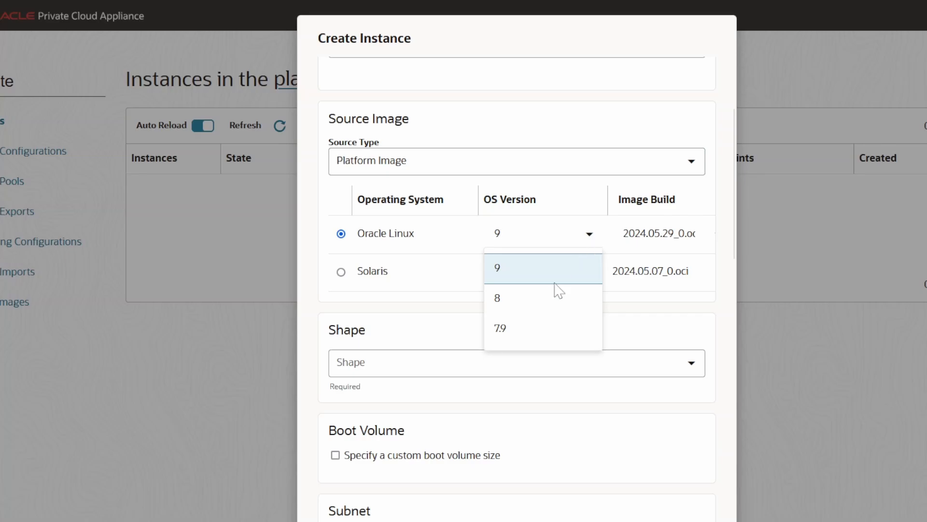
{"action": "left_click", "coordinate": [546, 298]}
{"action": "scroll", "coordinate": [553, 304], "scroll_direction": "down", "scroll_amount": 1}
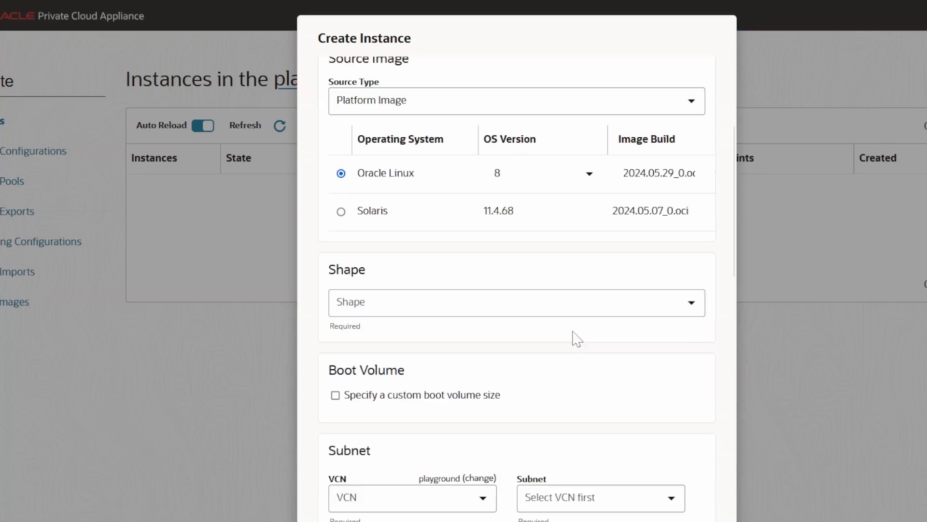
{"action": "scroll", "coordinate": [574, 337], "scroll_direction": "down", "scroll_amount": 1}
{"action": "left_click", "coordinate": [693, 247]}
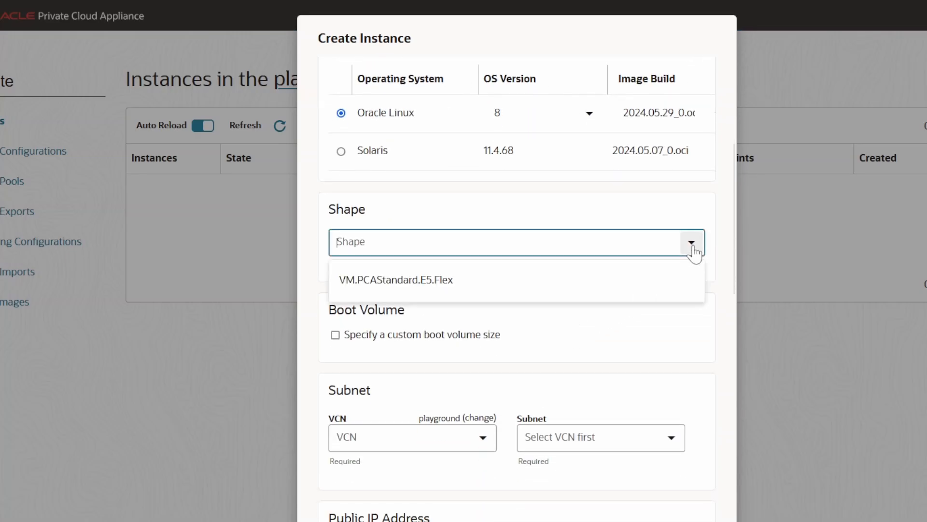
{"action": "left_click", "coordinate": [605, 288]}
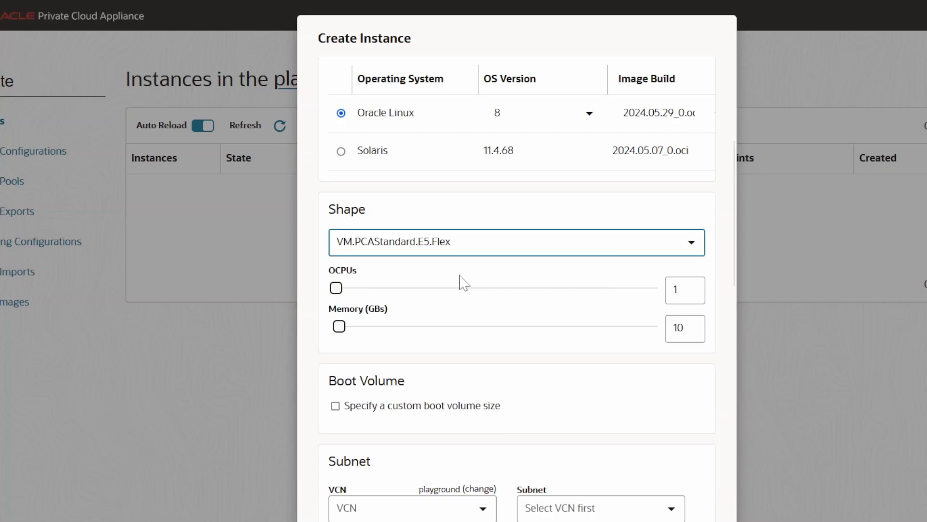
{"action": "left_click", "coordinate": [451, 241]}
Set the shape's OCPU count to 2
{"action": "left_click", "coordinate": [679, 290]}
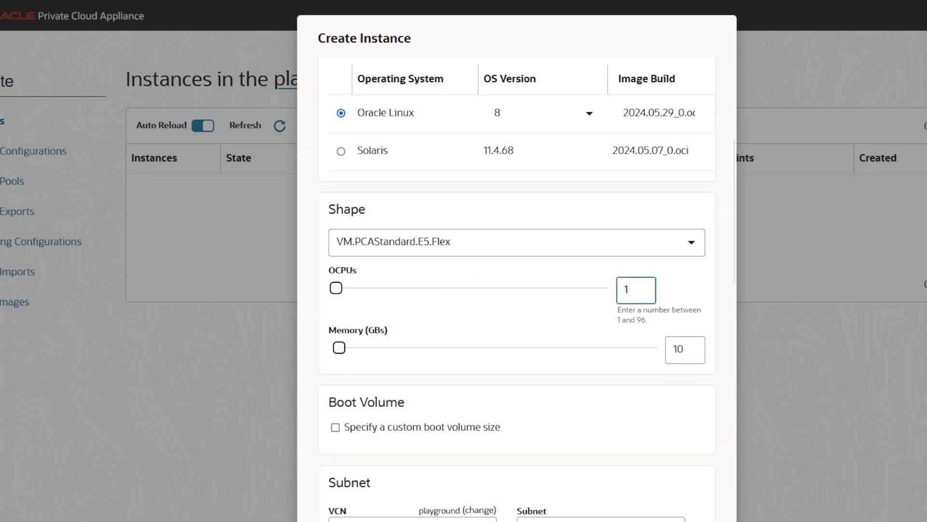
{"action": "key", "text": "BackSpace"}
{"action": "type", "text": "2"}
{"action": "left_click", "coordinate": [696, 297]}
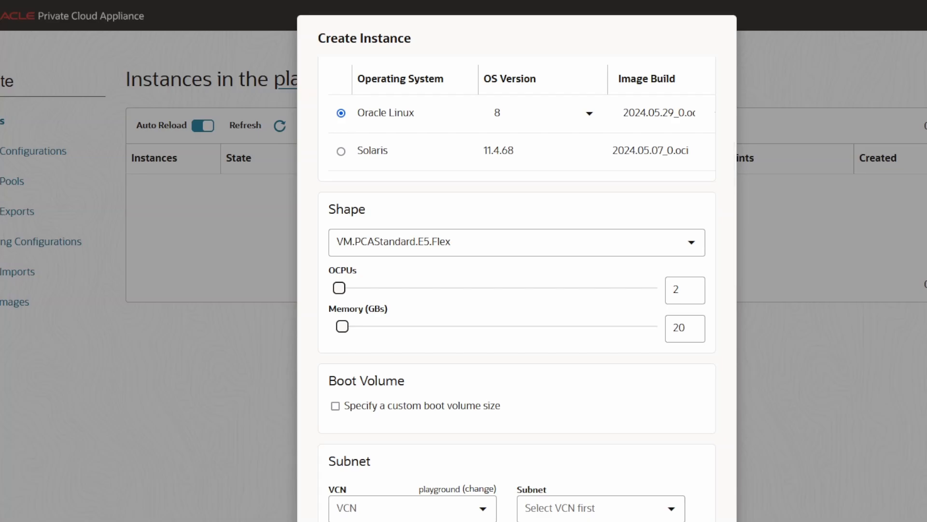
Set the shape's resources to 3 OCPUs and 24 GB of memory
{"action": "left_click", "coordinate": [682, 289]}
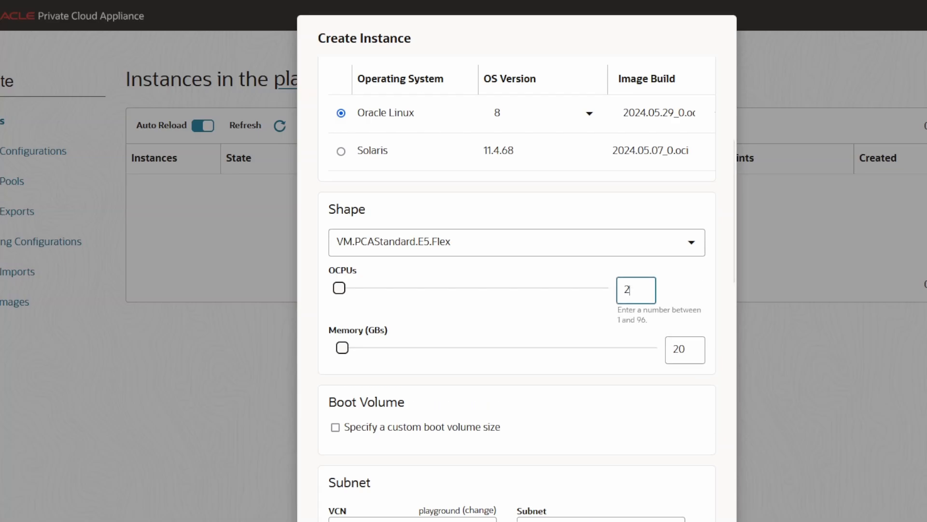
{"action": "key", "text": "BackSpace"}
{"action": "type", "text": "3"}
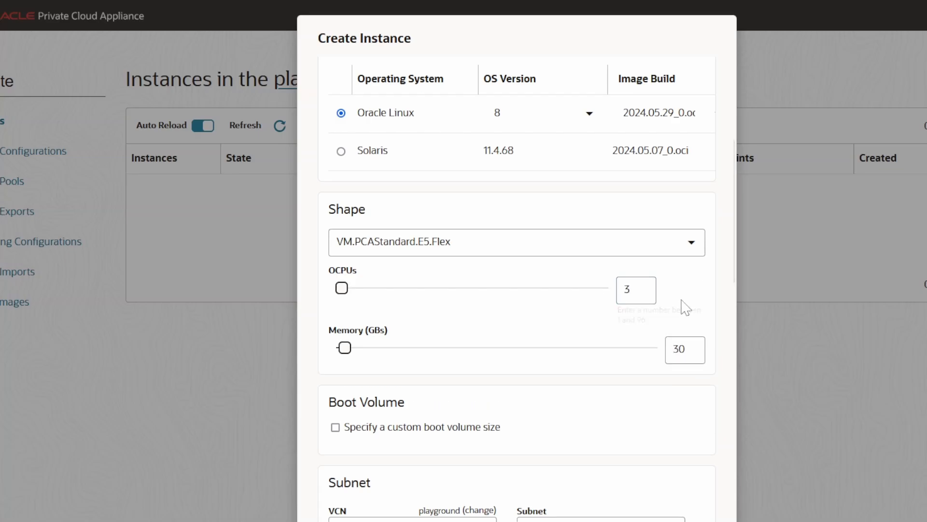
{"action": "left_click", "coordinate": [682, 309]}
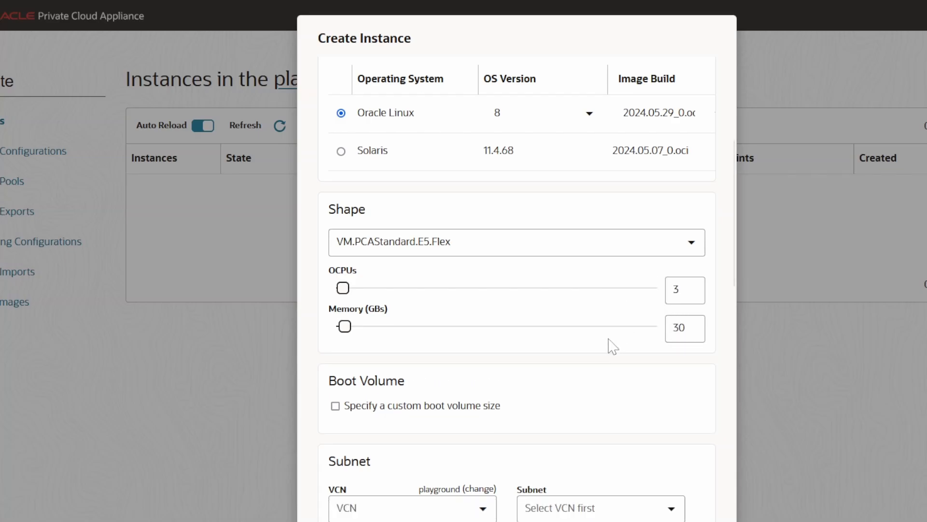
{"action": "left_click", "coordinate": [674, 328]}
{"action": "key", "text": "ctrl+a"}
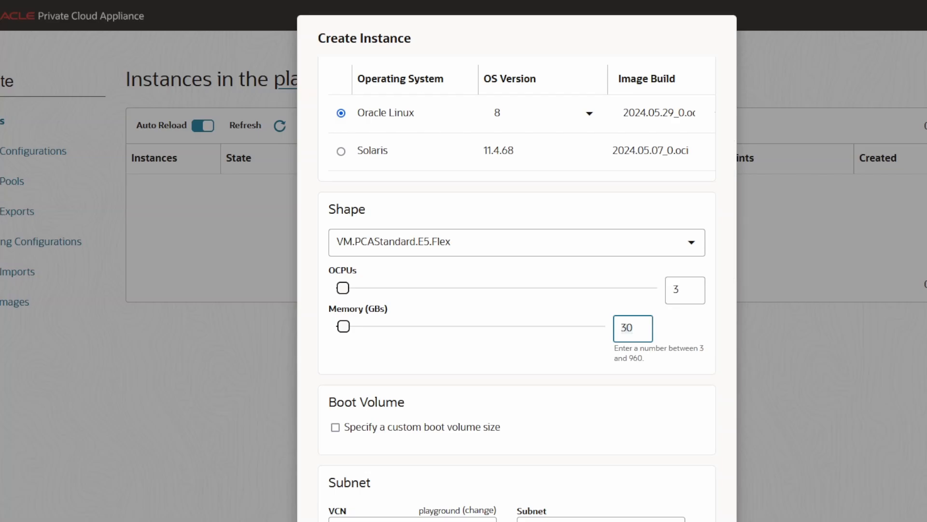
{"action": "type", "text": "24"}
{"action": "left_click", "coordinate": [682, 332]}
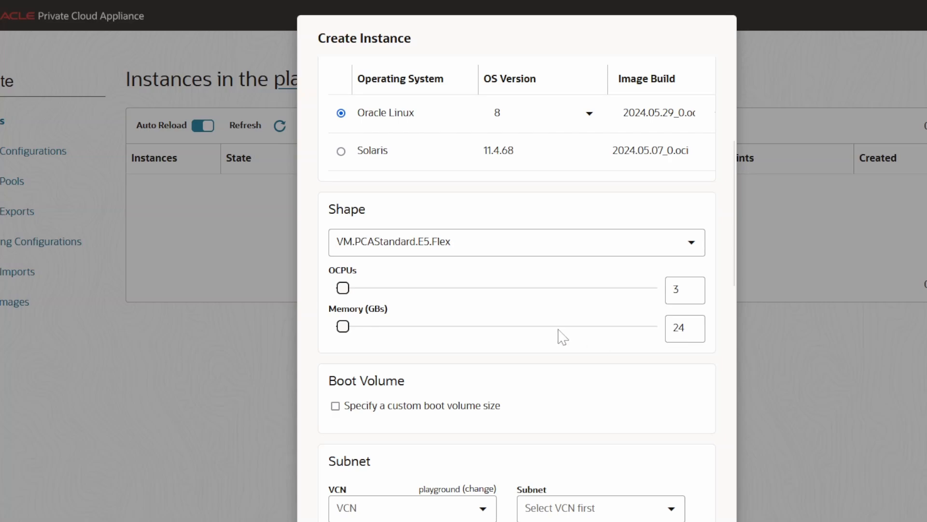
Enable a custom boot volume size and set it to 64 GB with a performance of 20 VPUs
{"action": "scroll", "coordinate": [560, 337], "scroll_direction": "down", "scroll_amount": 3}
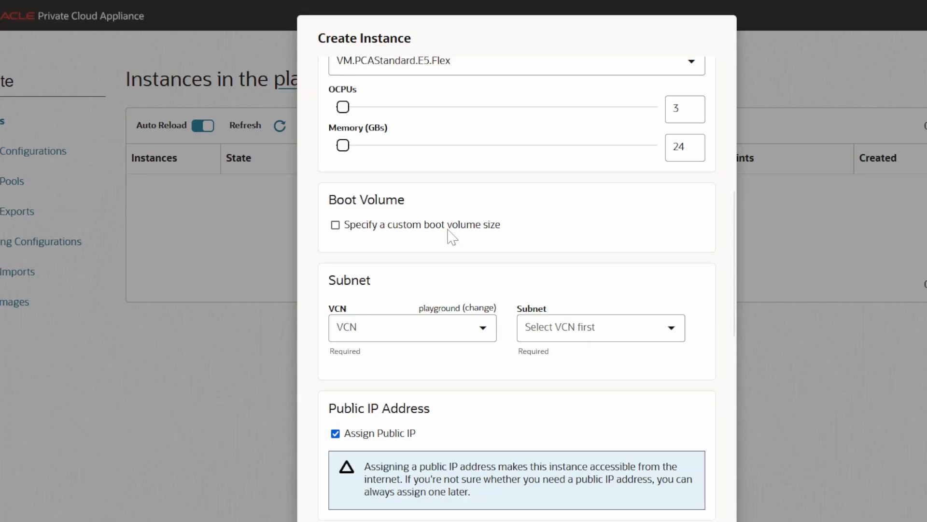
{"action": "left_click", "coordinate": [448, 231]}
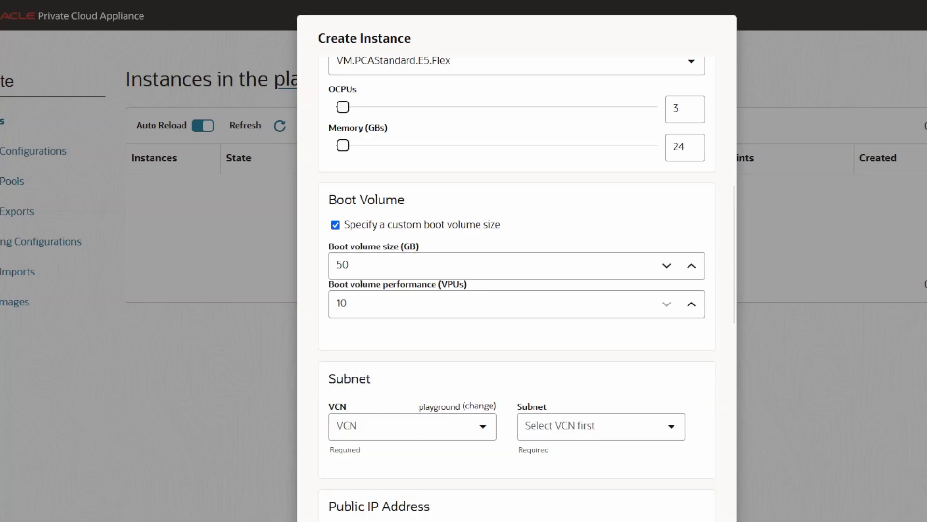
{"action": "left_click", "coordinate": [357, 265]}
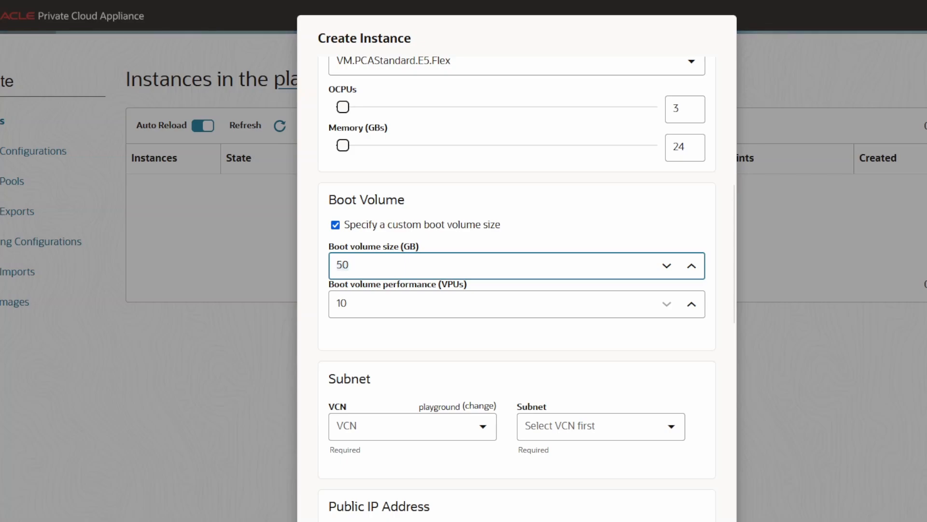
{"action": "type", "text": "64"}
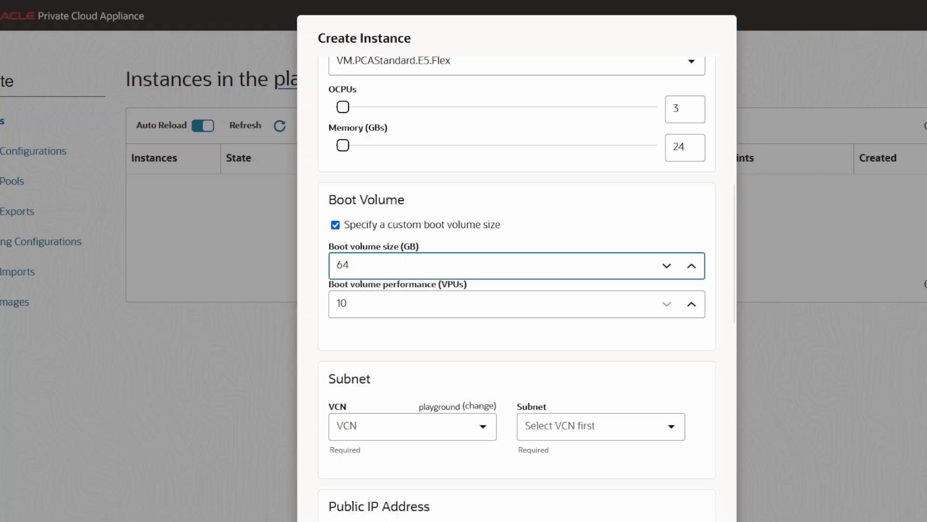
{"action": "left_click", "coordinate": [384, 293]}
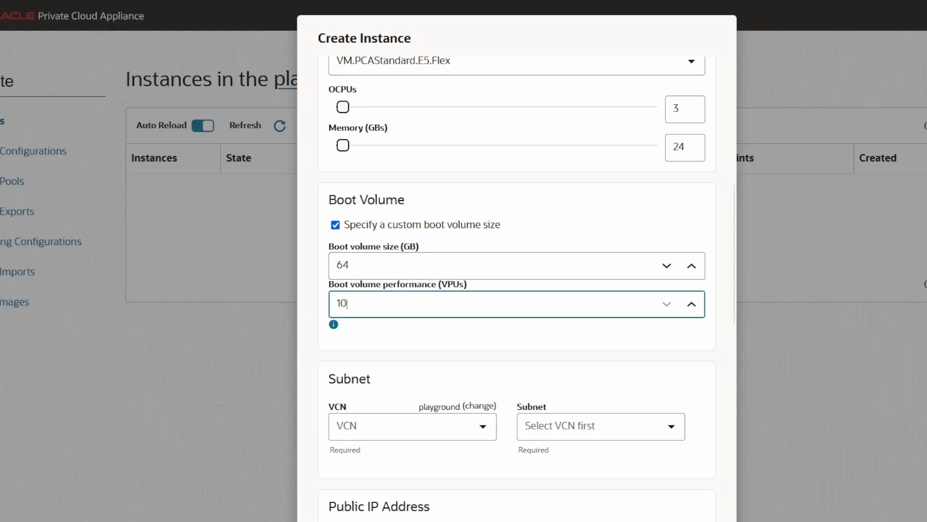
{"action": "left_click", "coordinate": [691, 310]}
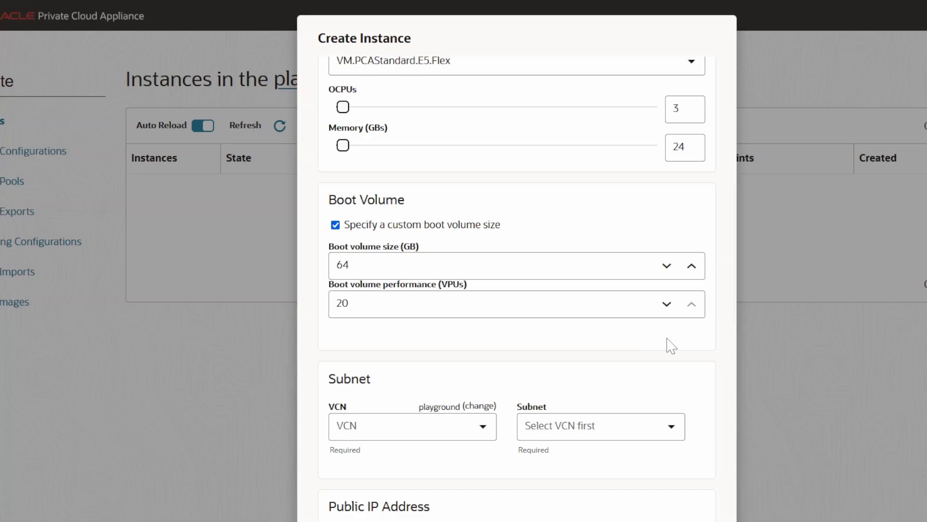
{"action": "left_click", "coordinate": [667, 305]}
{"action": "left_click", "coordinate": [692, 305]}
Attach the instance to the vcnplaygroud VCN and its snpublic subnet
{"action": "scroll", "coordinate": [531, 329], "scroll_direction": "down", "scroll_amount": 1}
{"action": "scroll", "coordinate": [531, 330], "scroll_direction": "down", "scroll_amount": 2}
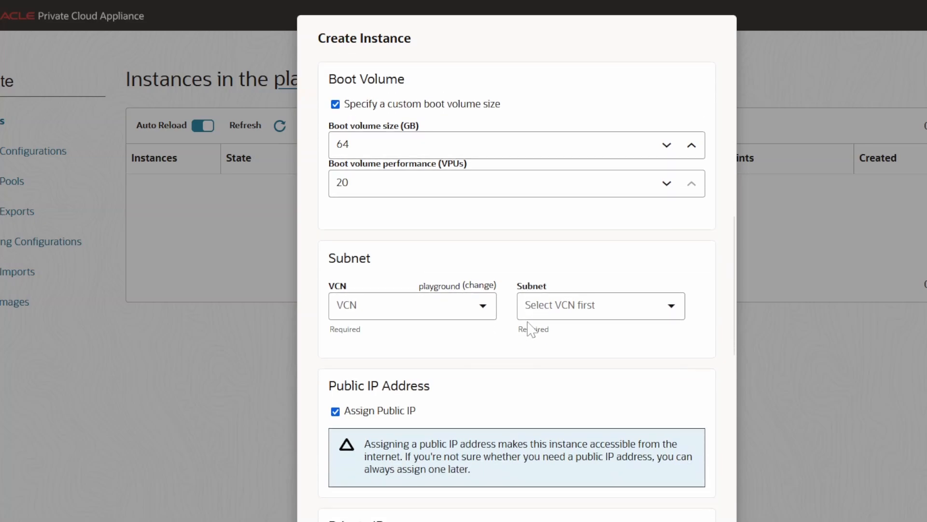
{"action": "scroll", "coordinate": [530, 327], "scroll_direction": "down", "scroll_amount": 1}
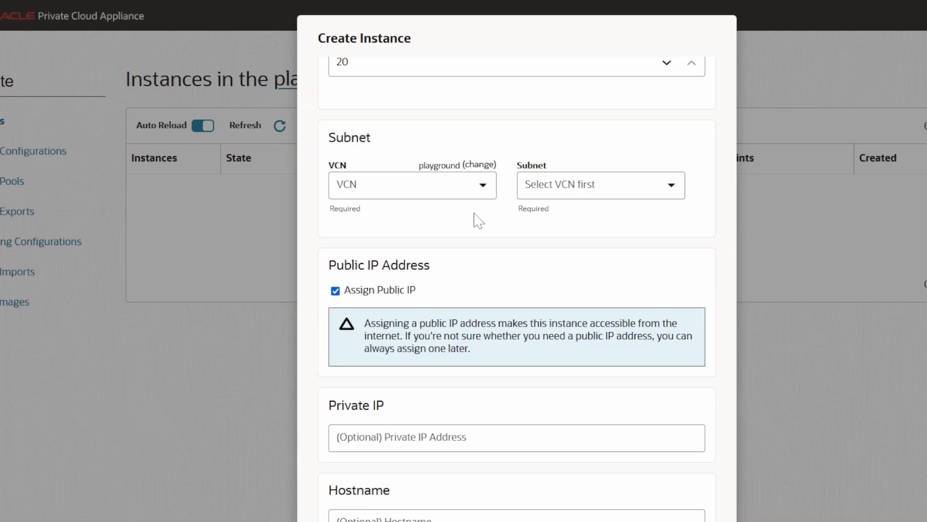
{"action": "left_click", "coordinate": [483, 186]}
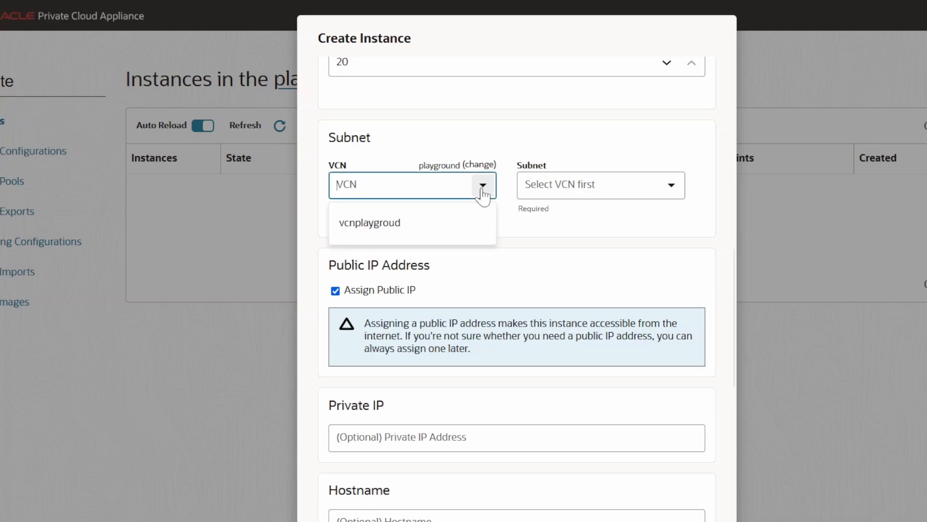
{"action": "left_click", "coordinate": [399, 223]}
{"action": "left_click", "coordinate": [672, 193]}
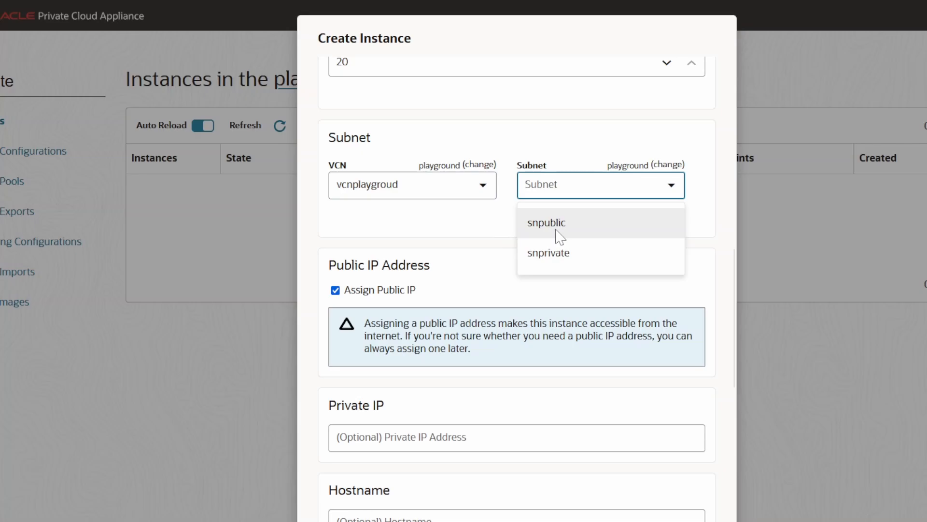
{"action": "left_click", "coordinate": [559, 237]}
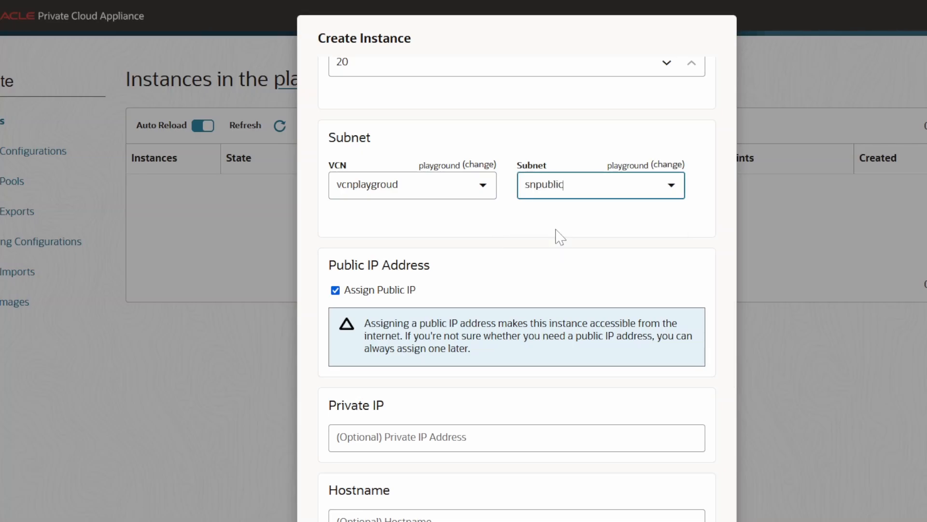
Turn public IP assignment off and back on
{"action": "scroll", "coordinate": [559, 265], "scroll_direction": "down", "scroll_amount": 4}
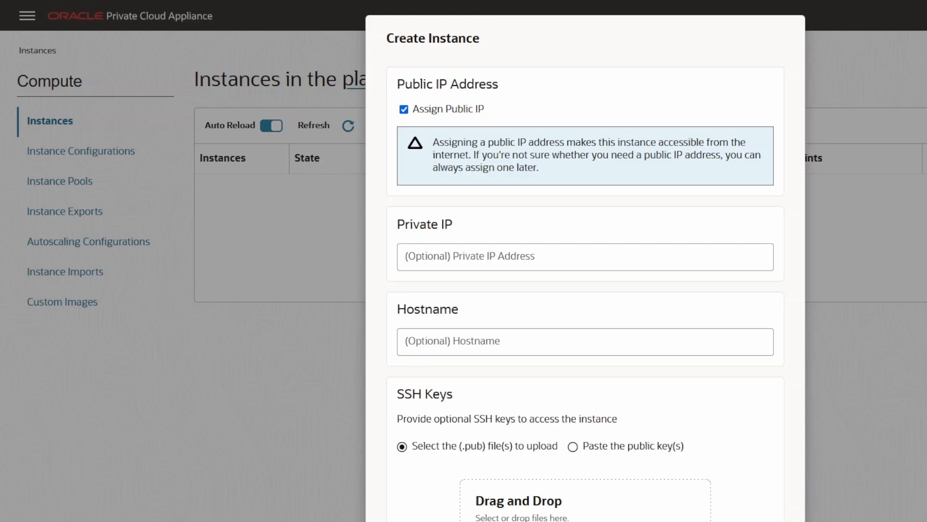
{"action": "left_click", "coordinate": [417, 112]}
{"action": "left_click", "coordinate": [417, 112]}
Assign the instance the private IP address 10.0.0.100 and the hostname vm1
{"action": "scroll", "coordinate": [640, 234], "scroll_direction": "down", "scroll_amount": 1}
{"action": "left_click", "coordinate": [584, 206]}
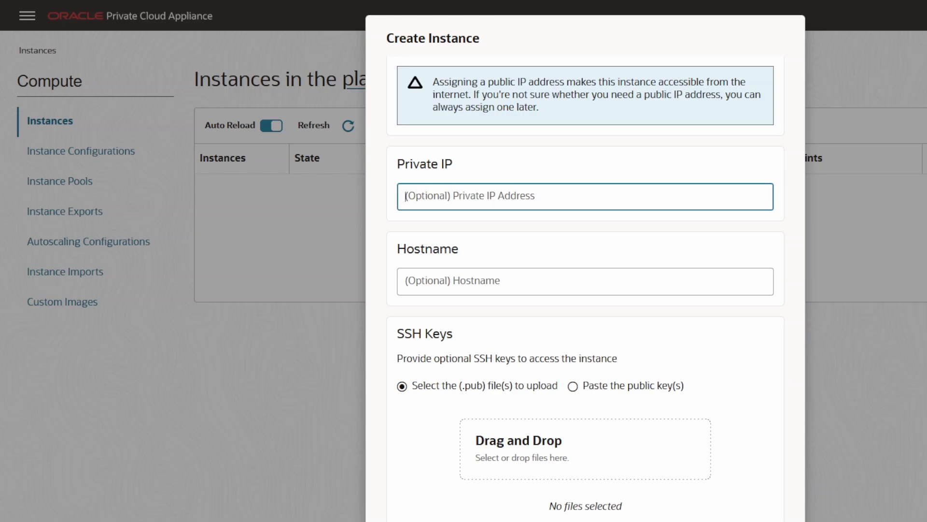
{"action": "type", "text": "0.0.0.0"}
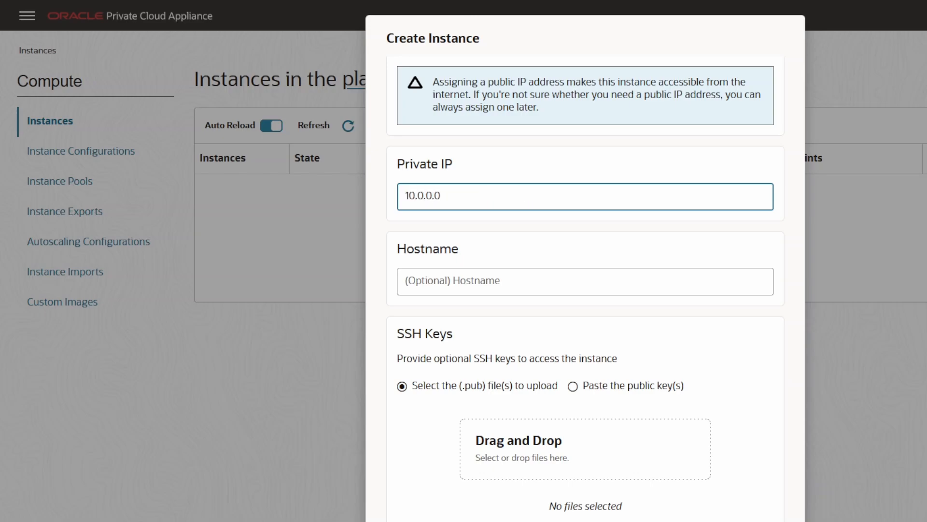
{"action": "key", "text": "BackSpace"}
{"action": "type", "text": "2"}
{"action": "key", "text": "BackSpace"}
{"action": "type", "text": "100"}
{"action": "key", "text": "Tab"}
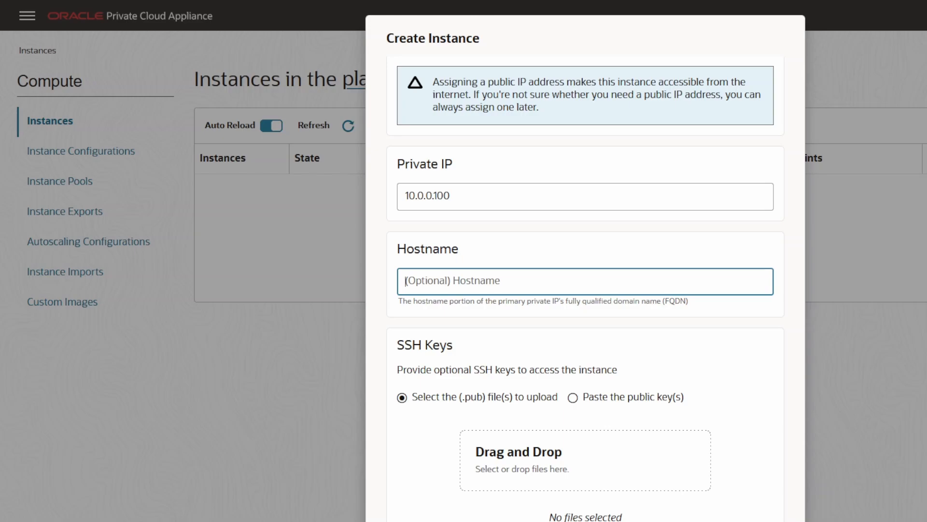
{"action": "type", "text": "vm1"}
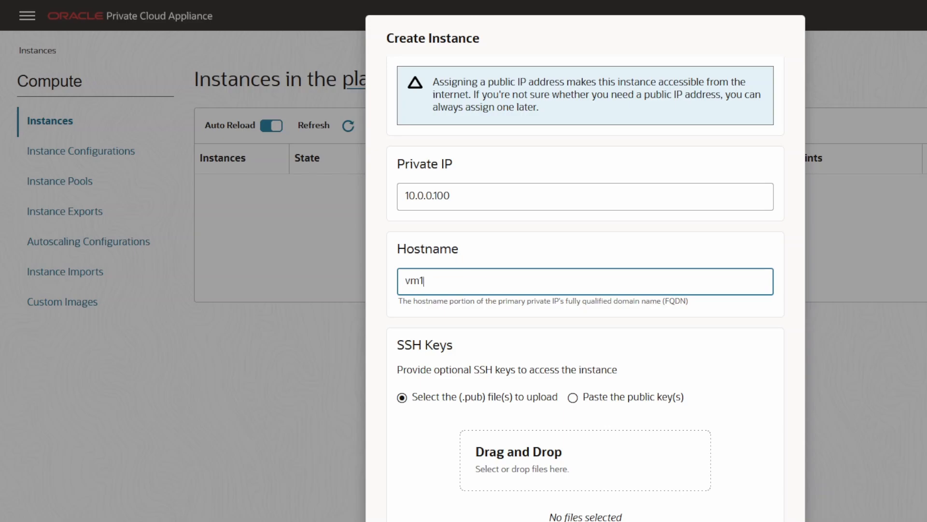
Upload the public key file id_ed25519.pub as the instance's SSH key
{"action": "scroll", "coordinate": [694, 351], "scroll_direction": "down", "scroll_amount": 3}
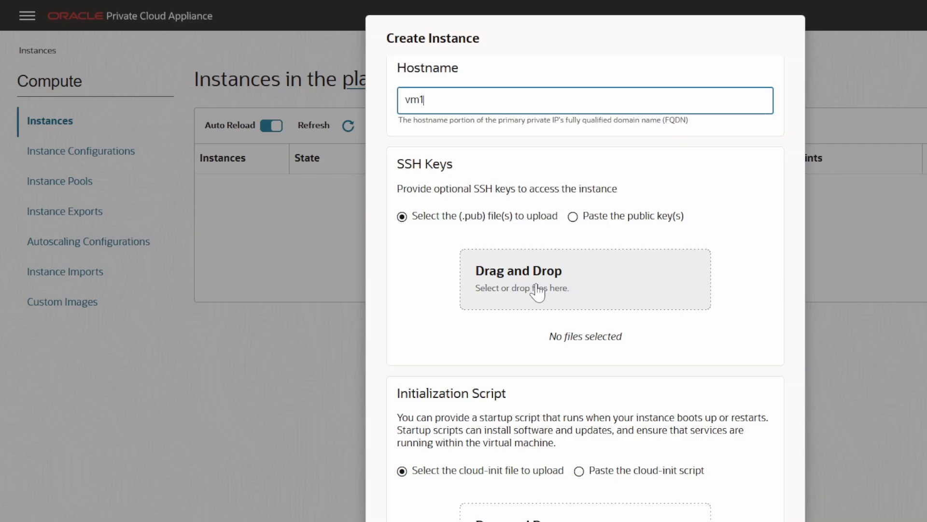
{"action": "left_click", "coordinate": [537, 290]}
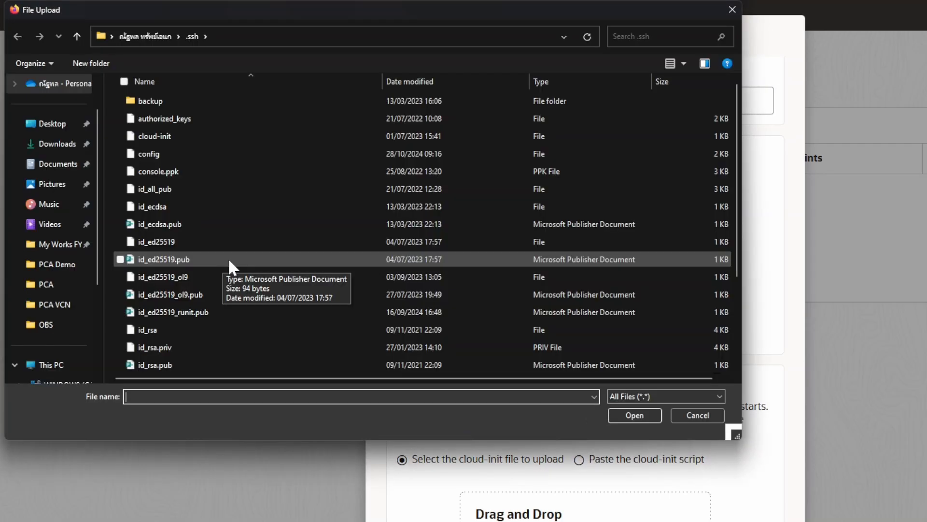
{"action": "left_click", "coordinate": [228, 258]}
{"action": "left_click", "coordinate": [636, 415]}
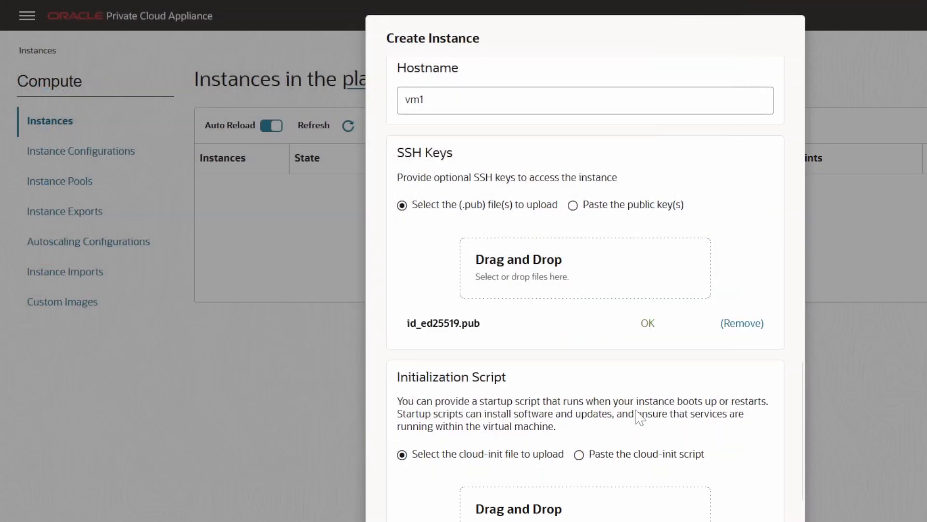
Create the instance, keeping the defaults for initialization script, network security group, instance options and availability configuration
{"action": "scroll", "coordinate": [648, 384], "scroll_direction": "down", "scroll_amount": 5}
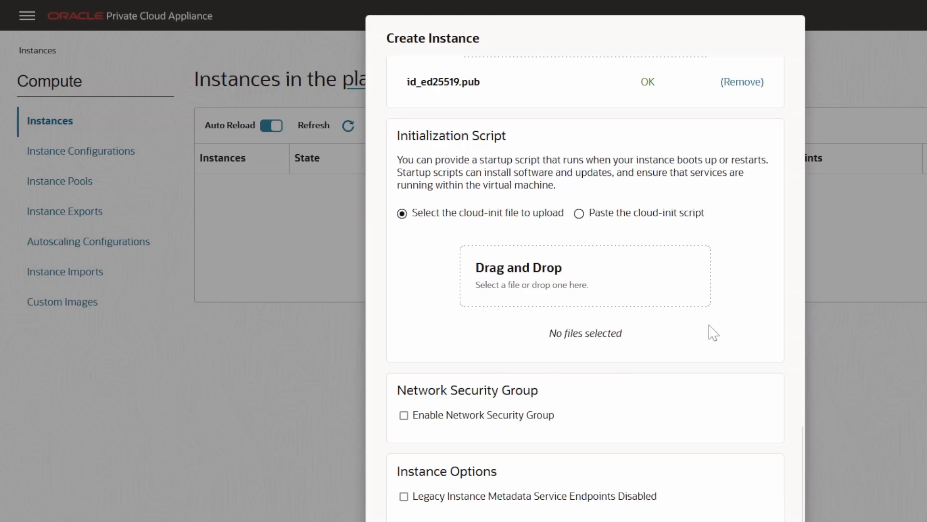
{"action": "scroll", "coordinate": [713, 332], "scroll_direction": "down", "scroll_amount": 3}
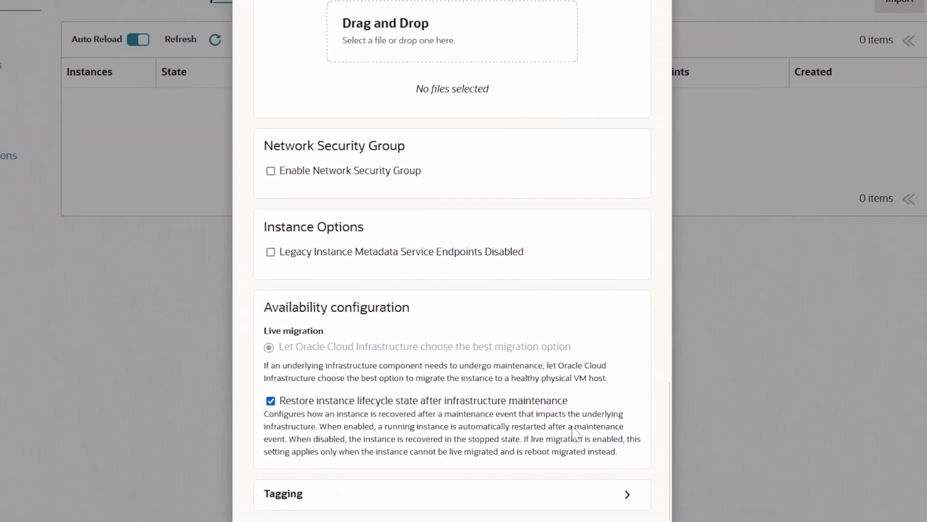
{"action": "left_click", "coordinate": [465, 484]}
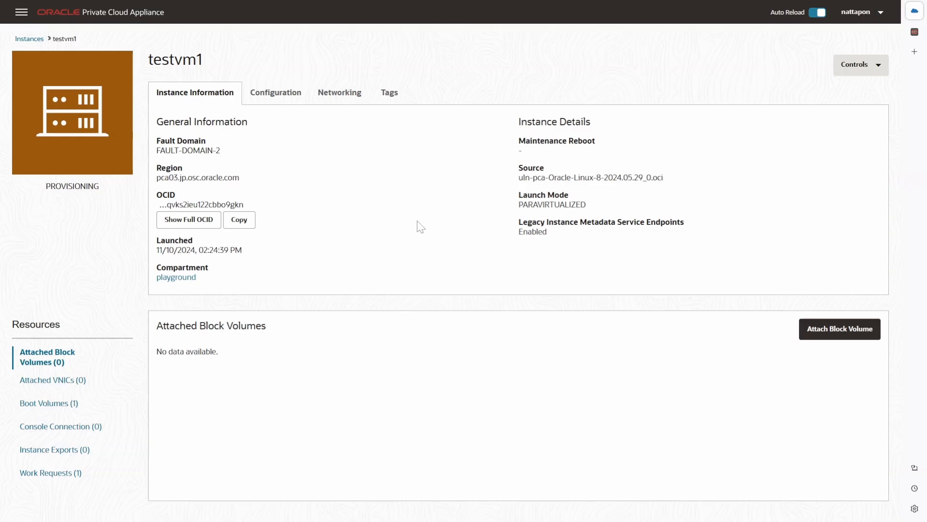
Review testvm1's configuration, networking and general information, return to the instances list and dismiss the error notification
{"action": "left_click", "coordinate": [276, 92]}
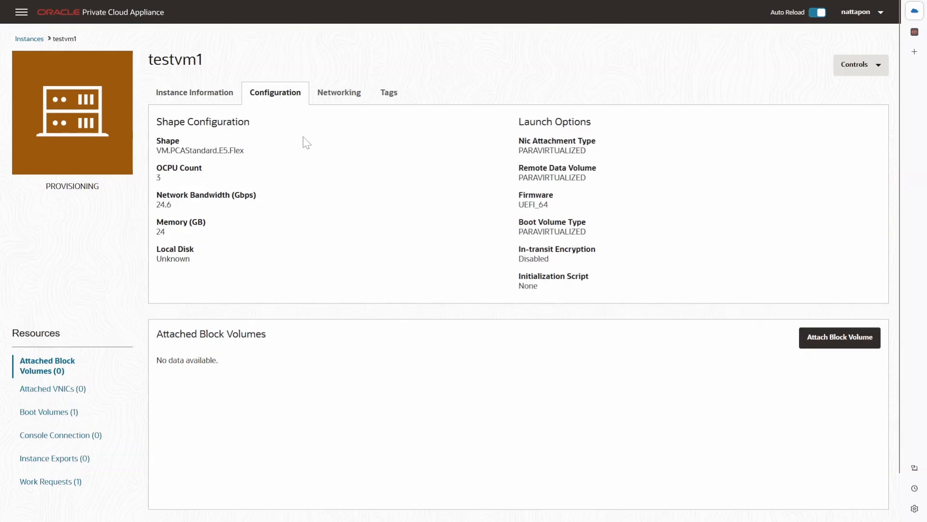
{"action": "left_click", "coordinate": [339, 94]}
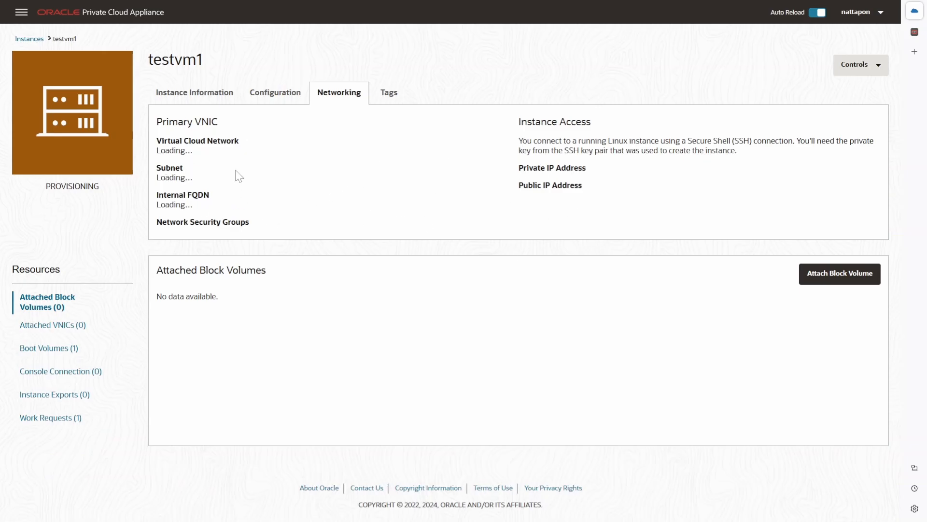
{"action": "left_click", "coordinate": [199, 94]}
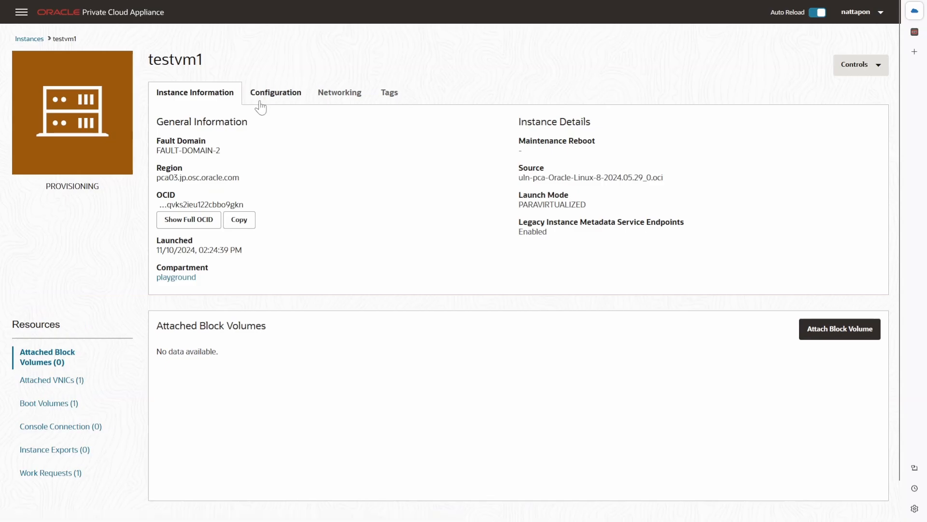
{"action": "left_click", "coordinate": [22, 39]}
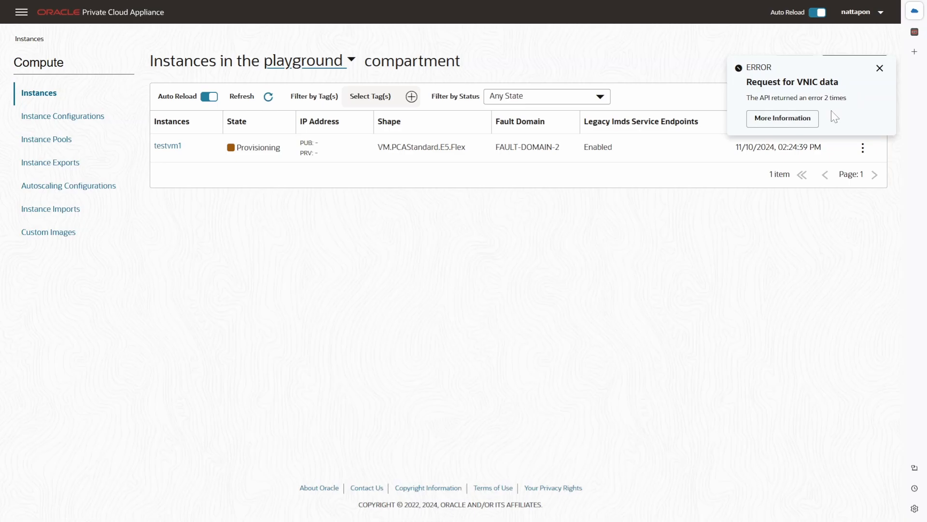
{"action": "left_click", "coordinate": [877, 76]}
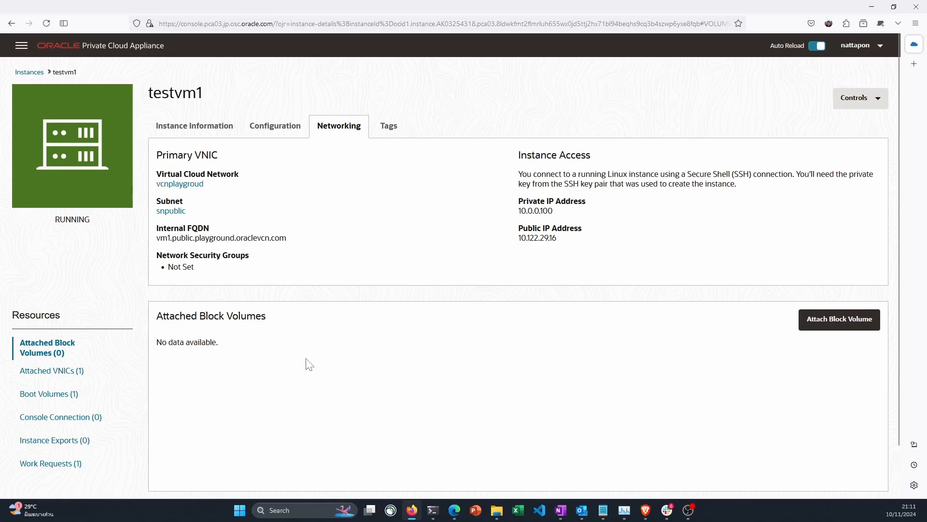
Copy testvm1's public IP address from its networking details and switch to the terminal
{"action": "triple_click", "coordinate": [526, 237]}
{"action": "right_click", "coordinate": [526, 237]}
{"action": "left_click", "coordinate": [537, 247]}
{"action": "left_click", "coordinate": [433, 511]}
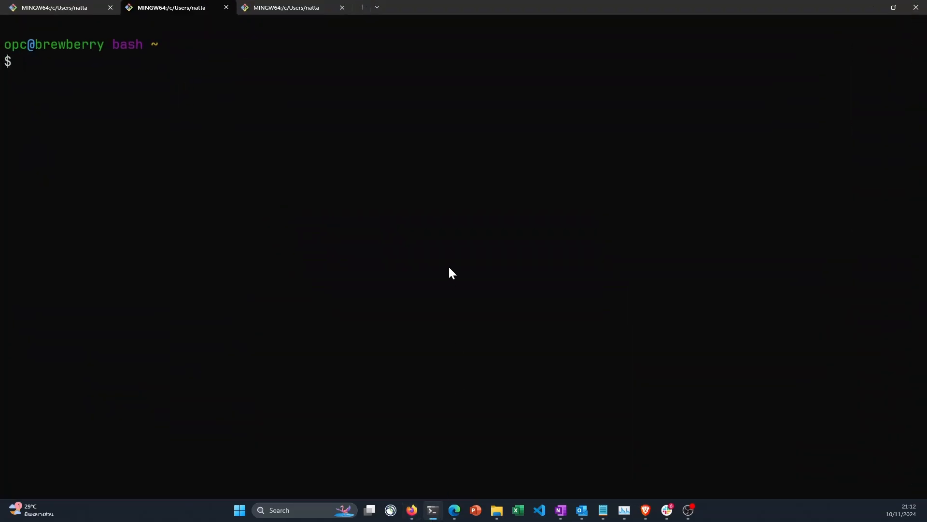
Connect over SSH as opc to 10.122.29.16 and accept the host key with yes
{"action": "type", "text": "ssh opc@"}
{"action": "right_click", "coordinate": [411, 209]}
{"action": "key", "text": "Left"}
{"action": "key", "text": "Left"}
{"action": "key", "text": "Left"}
{"action": "key", "text": "Left"}
{"action": "key", "text": "Left"}
{"action": "key", "text": "Left"}
{"action": "key", "text": "Left"}
{"action": "key", "text": "Left"}
{"action": "key", "text": "Left"}
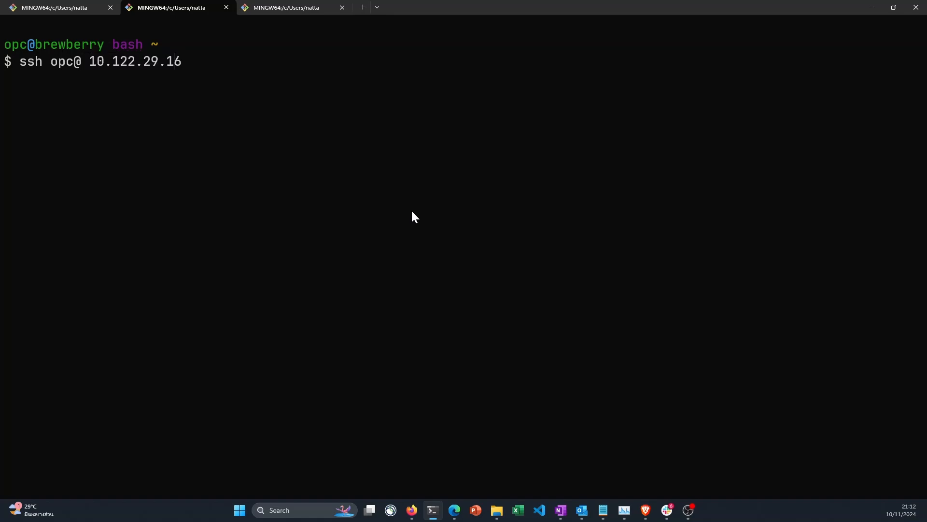
{"action": "key", "text": "Left"}
{"action": "key", "text": "Left"}
{"action": "key", "text": "Left"}
{"action": "key", "text": "BackSpace"}
{"action": "key", "text": "Return"}
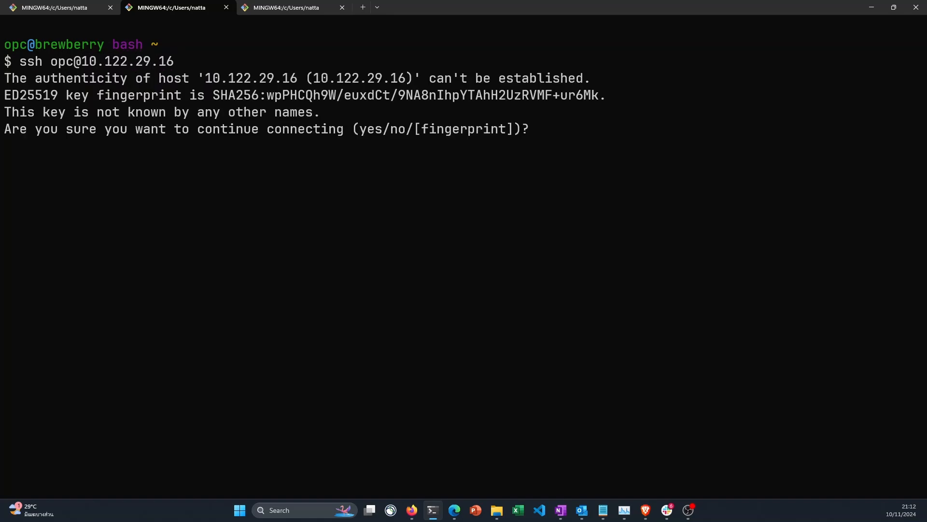
{"action": "type", "text": "yes"}
{"action": "key", "text": "Return"}
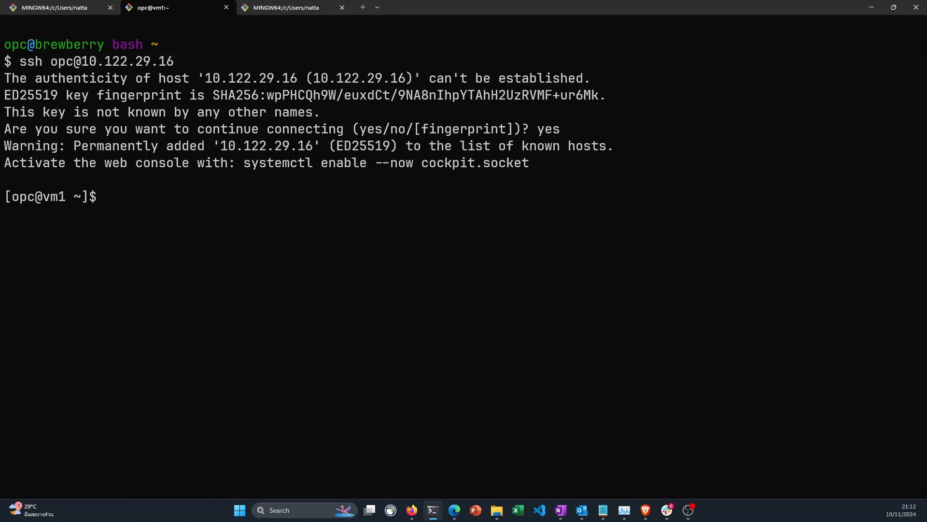
Run lscpu | grep CPU on the instance and inspect the number of CPUs
{"action": "type", "text": "lscpu | grep CPU"}
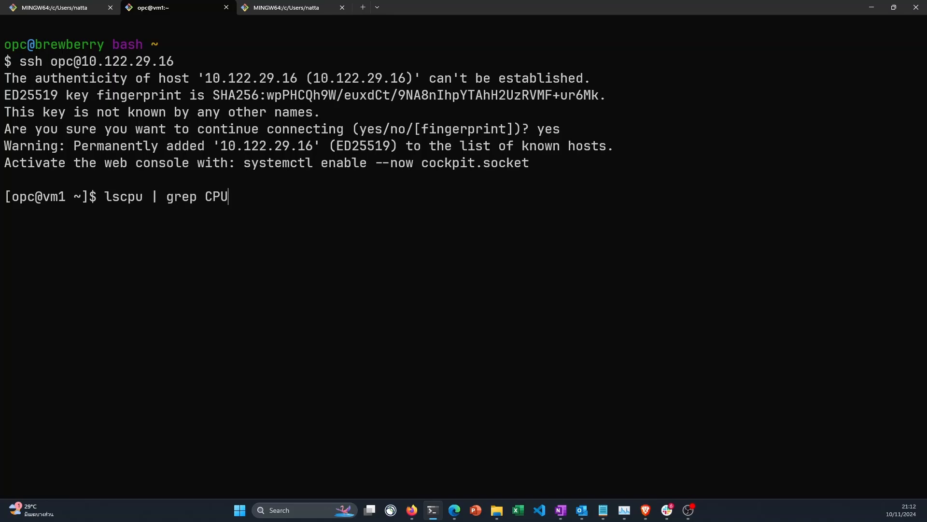
{"action": "key", "text": "Return"}
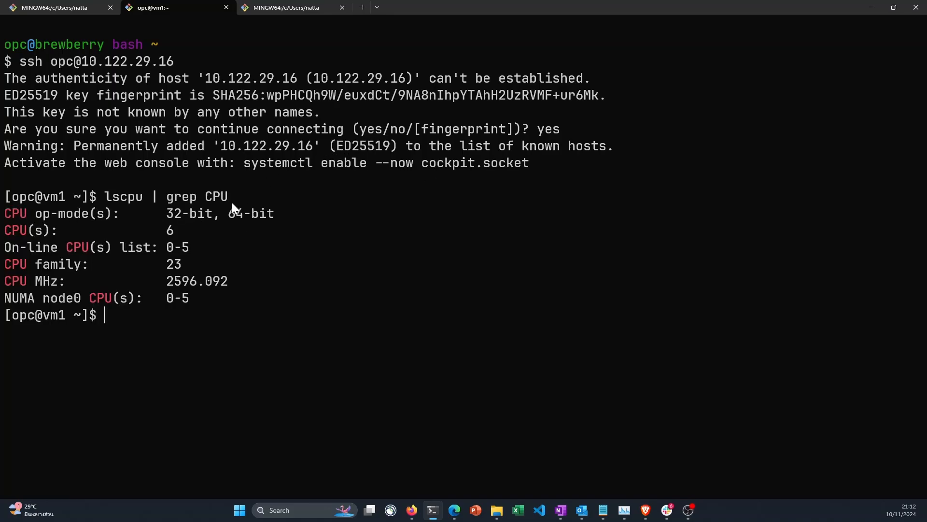
{"action": "double_click", "coordinate": [170, 234]}
{"action": "left_click", "coordinate": [245, 326]}
Run free -h and inspect the instance's total memory
{"action": "type", "text": "free -h"}
{"action": "key", "text": "Return"}
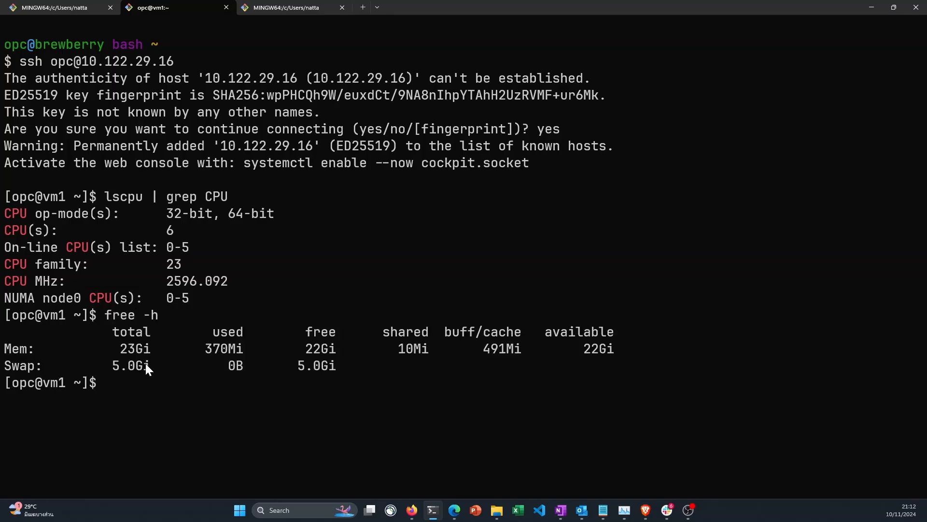
{"action": "left_click_drag", "start_coordinate": [120, 350], "coordinate": [153, 350]}
{"action": "left_click", "coordinate": [177, 341]}
Clear the terminal, list the block devices with lsblk and examine the ocivolume-root line
{"action": "type", "text": "clear"}
{"action": "key", "text": "Return"}
{"action": "type", "text": "lsblk"}
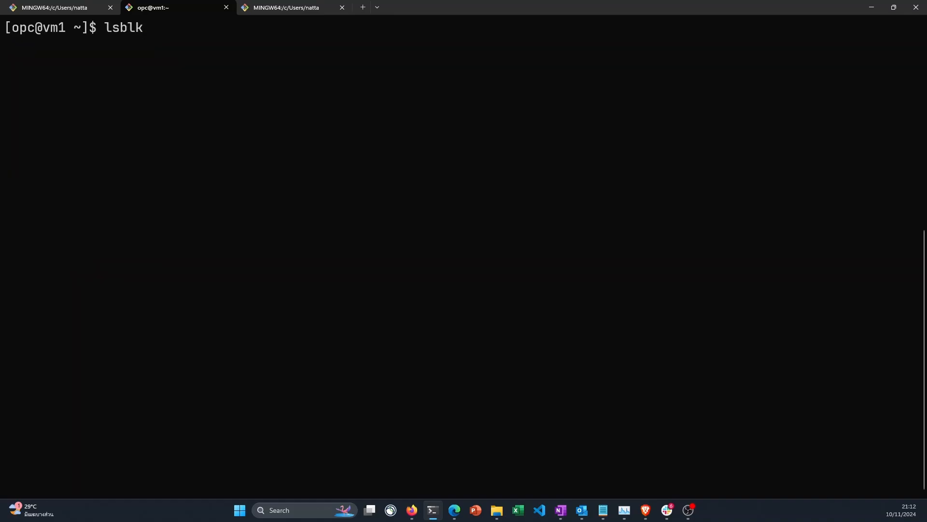
{"action": "key", "text": "Return"}
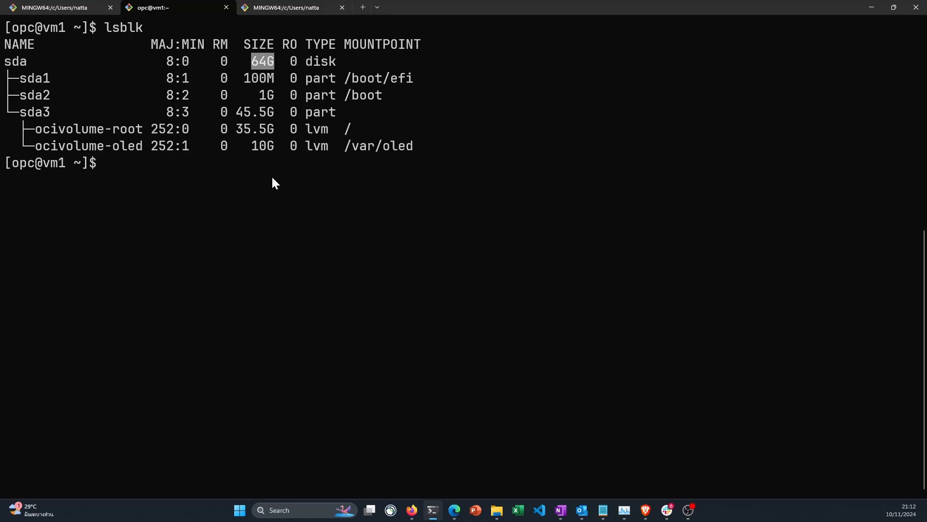
{"action": "left_click_drag", "start_coordinate": [255, 128], "coordinate": [257, 128]}
{"action": "triple_click", "coordinate": [256, 127]}
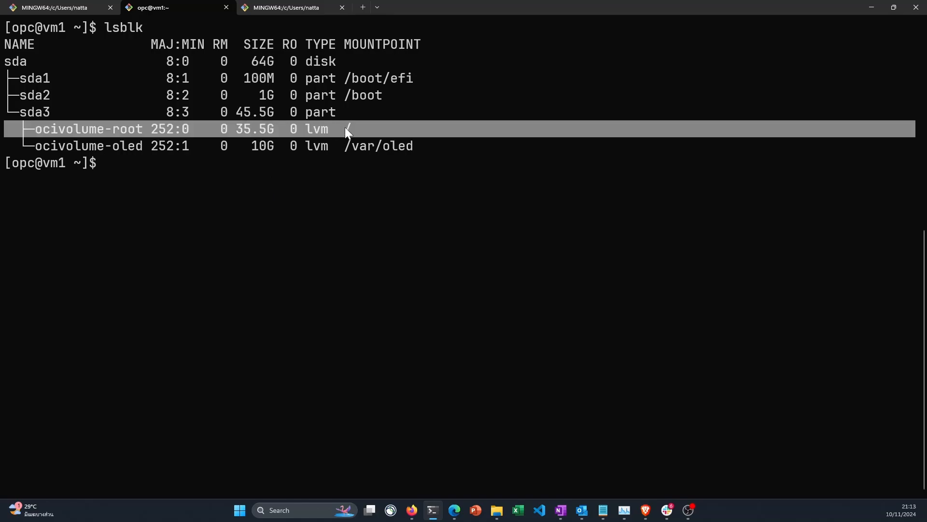
{"action": "left_click", "coordinate": [300, 172]}
Open a root shell on the instance with sudo -i
{"action": "key", "text": "alt+Tab"}
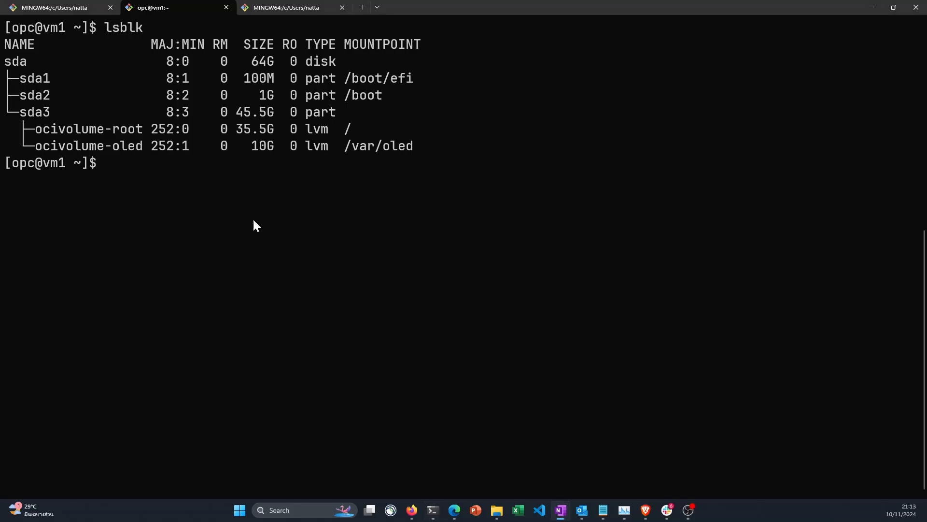
{"action": "key", "text": "alt+Tab"}
{"action": "type", "text": "suo"}
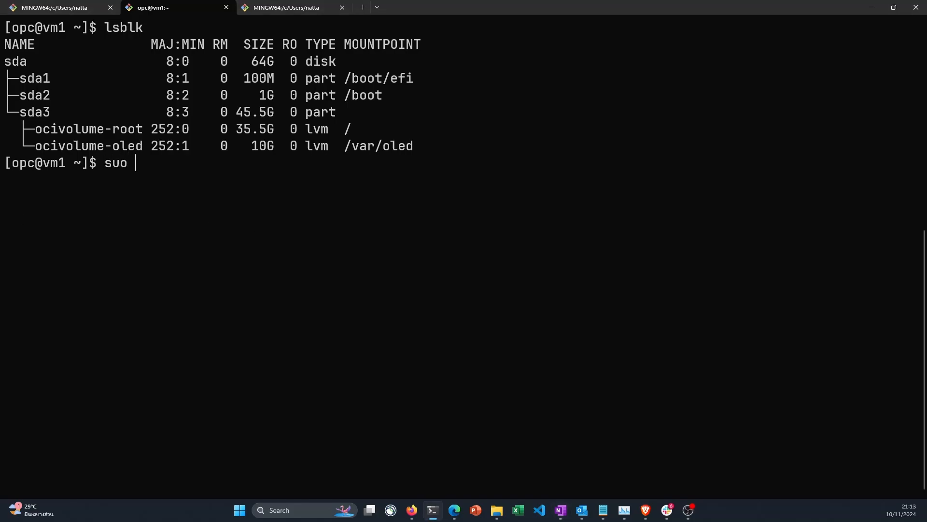
{"action": "key", "text": "BackSpace"}
{"action": "key", "text": "BackSpace"}
{"action": "type", "text": "do -i"}
{"action": "key", "text": "Return"}
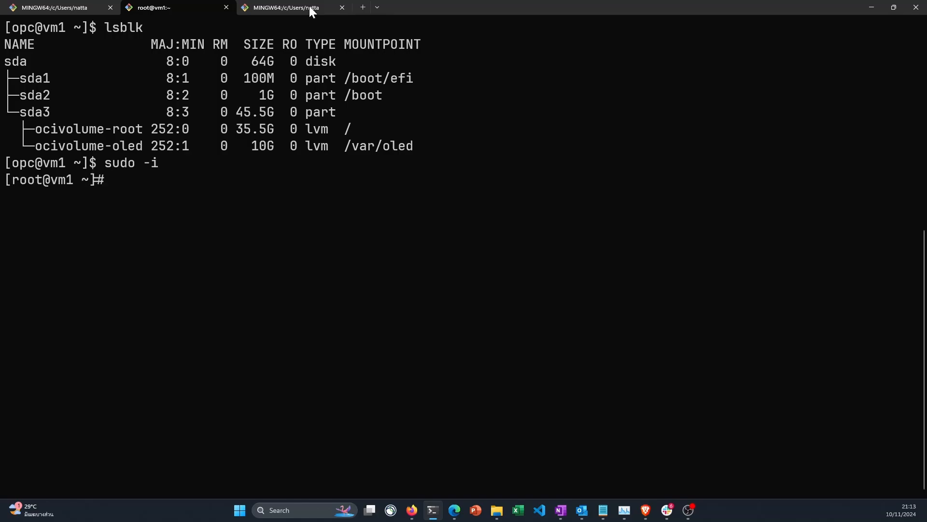
Grow partition 3 with growpart /dev/sda 3 and resize its physical volume with pvresize /dev/sda3
{"action": "key", "text": "ctrl+v"}
{"action": "key", "text": "Return"}
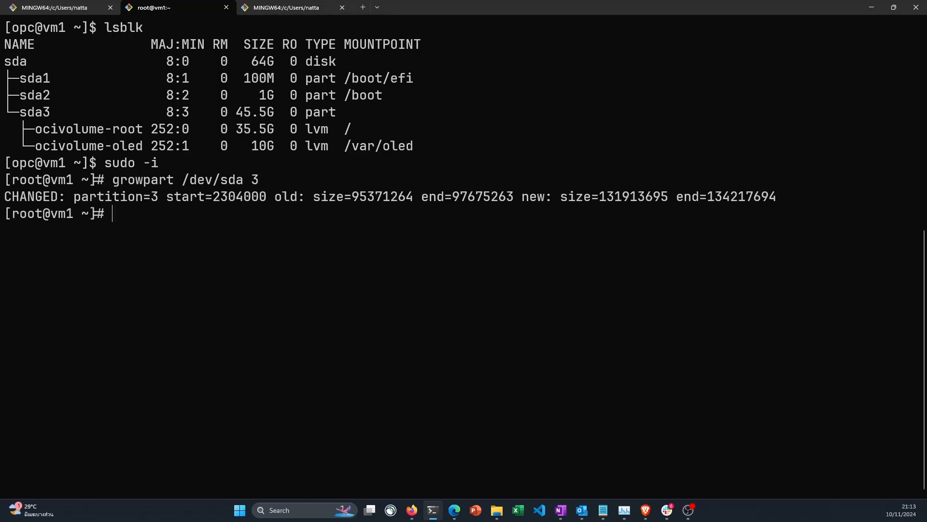
{"action": "key", "text": "alt+Tab"}
Extend the root volume and its filesystem into all free space with lvextend -r -l +100%FREE /dev/ocivolume/root
{"action": "key", "text": "alt+Tab"}
{"action": "key", "text": "ctrl+v"}
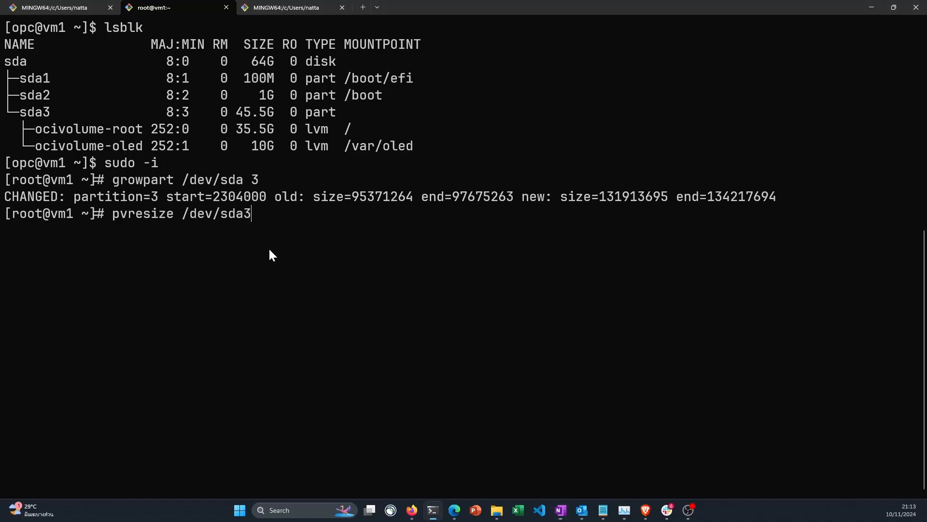
{"action": "key", "text": "Return"}
{"action": "key", "text": "alt+Tab"}
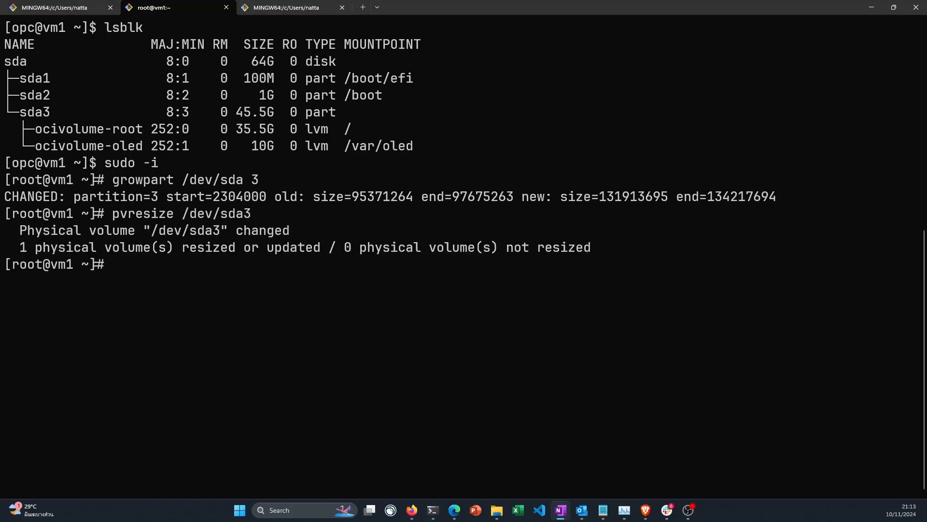
{"action": "left_click", "coordinate": [133, 256]}
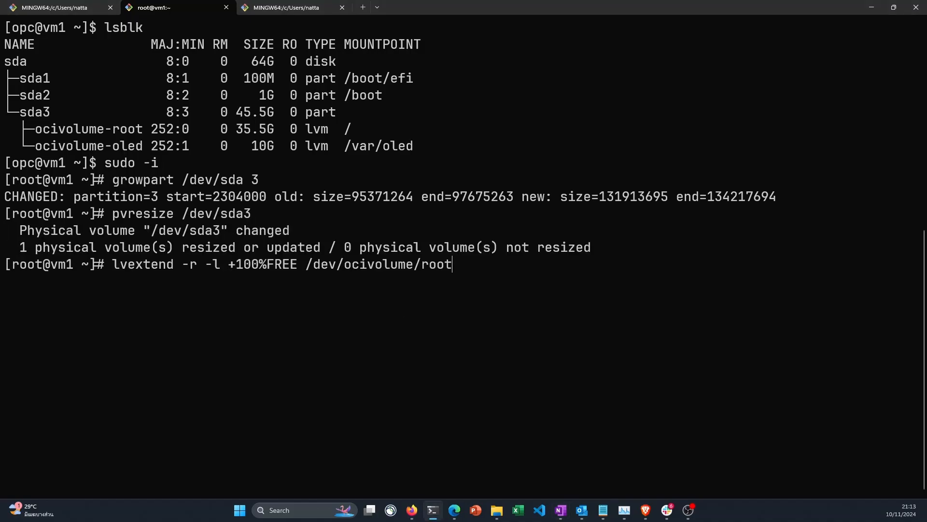
{"action": "key", "text": "Return"}
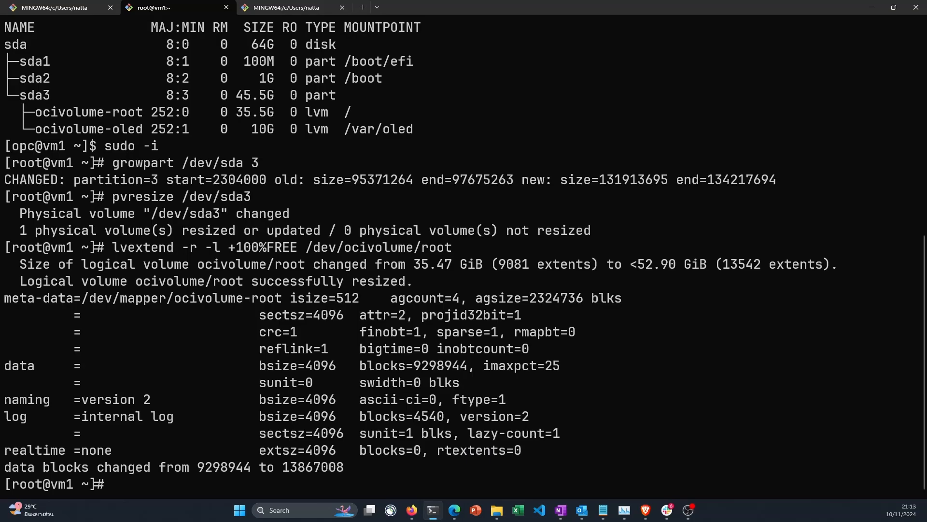
Run the copied command in the root shell and examine the ocivolume-root line in the earlier lsblk listing
{"action": "key", "text": "alt+Tab"}
{"action": "right_click", "coordinate": [471, 303]}
{"action": "key", "text": "Return"}
{"action": "scroll", "coordinate": [425, 277], "scroll_direction": "up", "scroll_amount": 5}
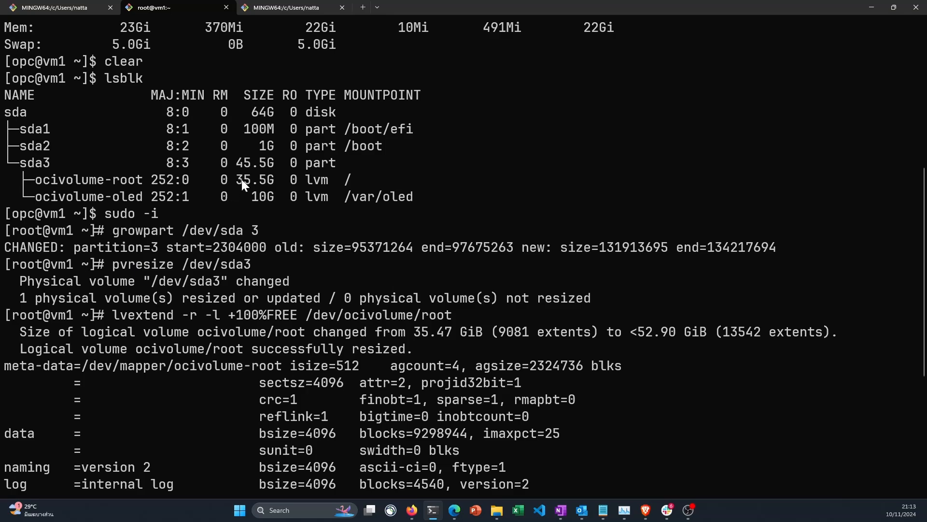
{"action": "triple_click", "coordinate": [242, 181]}
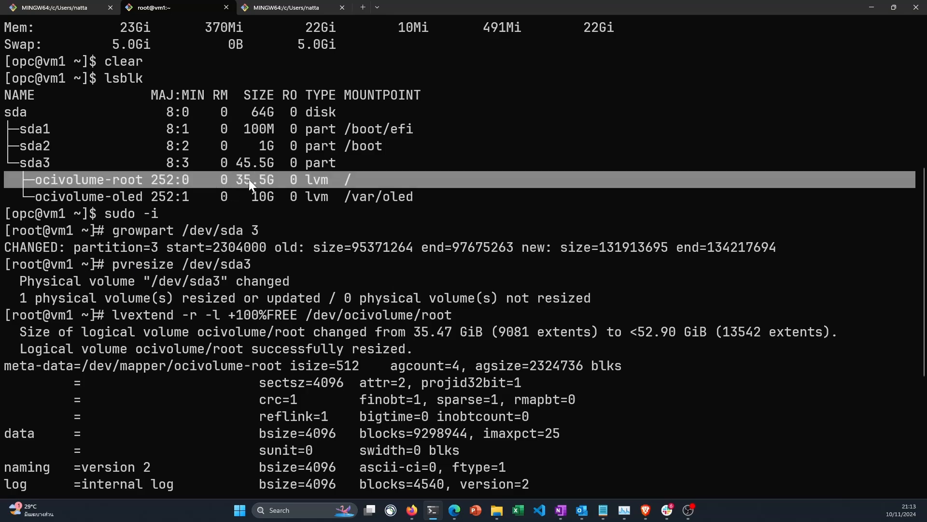
List the block devices again with lsblk and examine the size of the ocivolume-root volume
{"action": "left_click", "coordinate": [256, 179]}
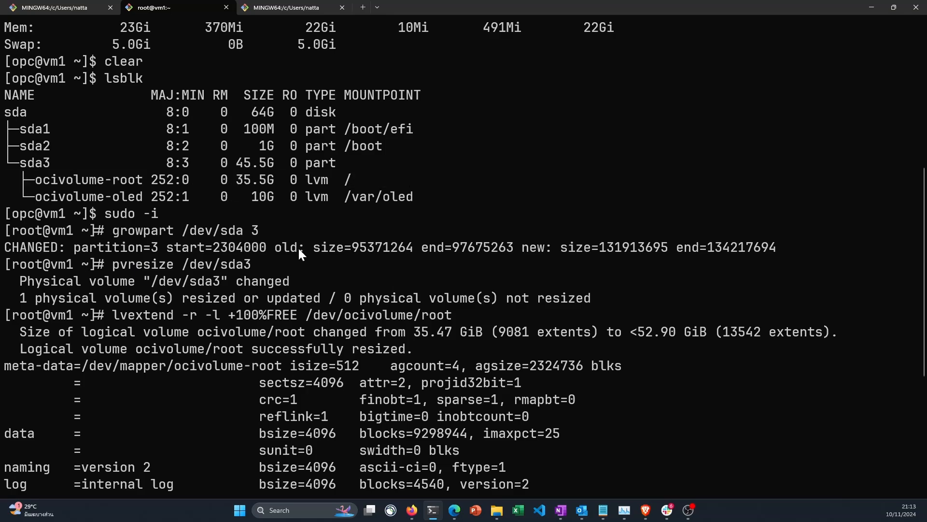
{"action": "type", "text": "lsblk"}
{"action": "key", "text": "Return"}
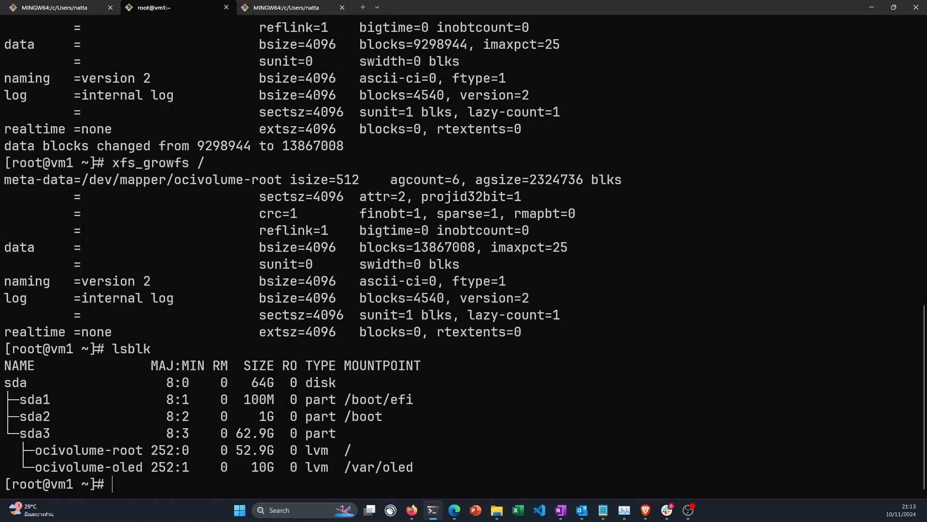
{"action": "triple_click", "coordinate": [256, 447]}
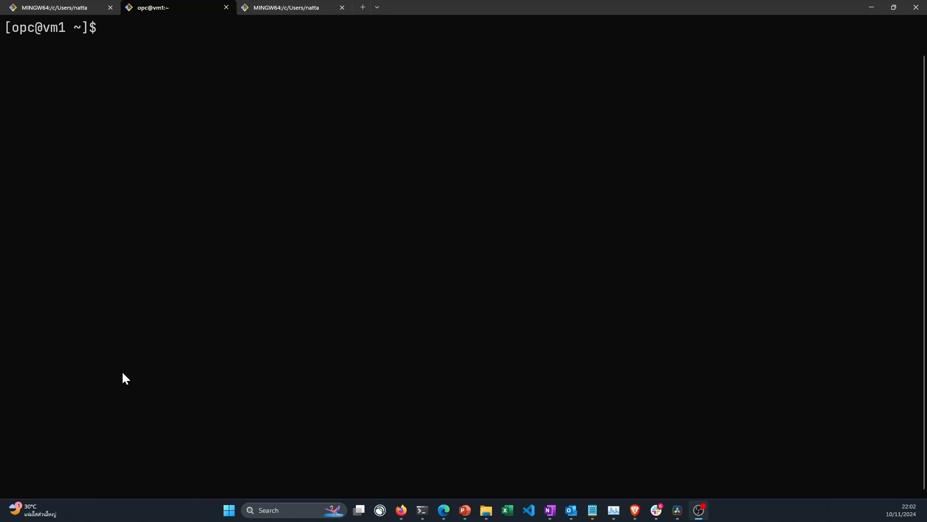
{"action": "left_click", "coordinate": [165, 375]}
Show the instance's IPv4 addresses with ip -4 a and highlight the address of ens3
{"action": "type", "text": "ip -4 a"}
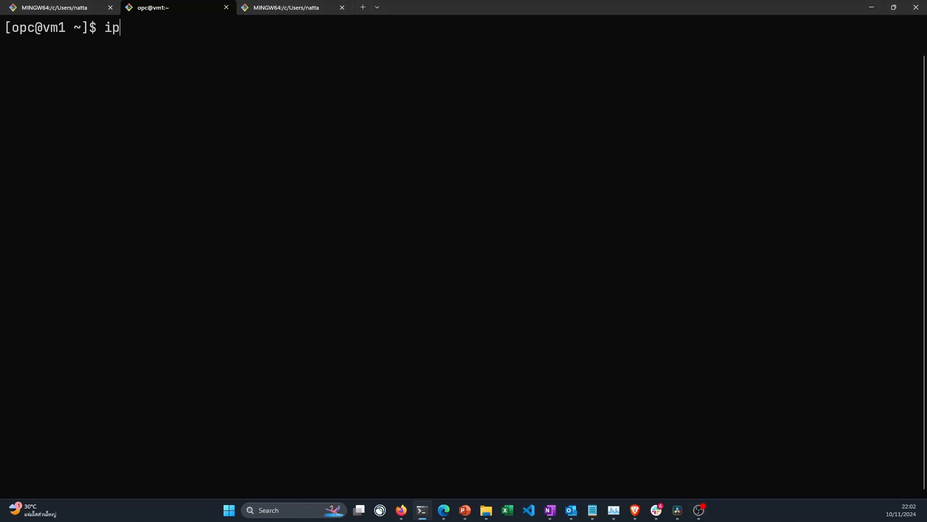
{"action": "key", "text": "Return"}
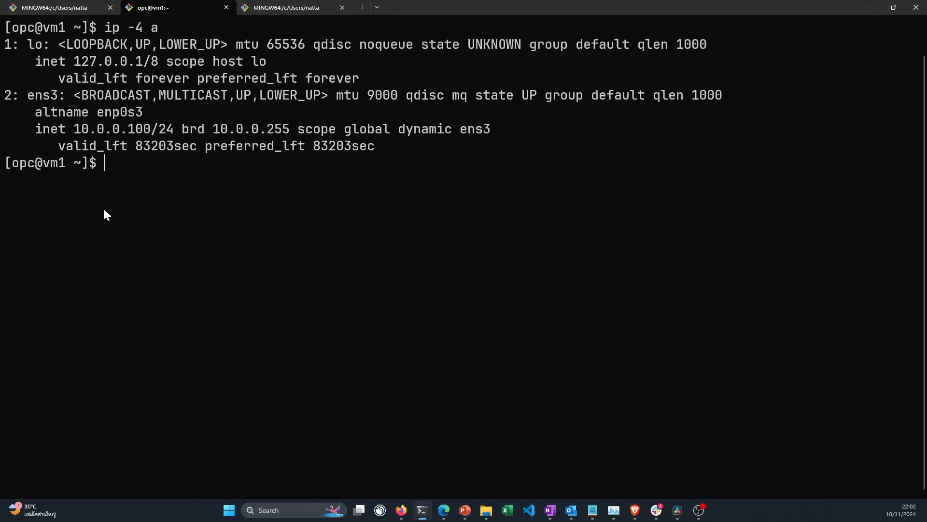
{"action": "left_click_drag", "start_coordinate": [79, 127], "coordinate": [173, 129]}
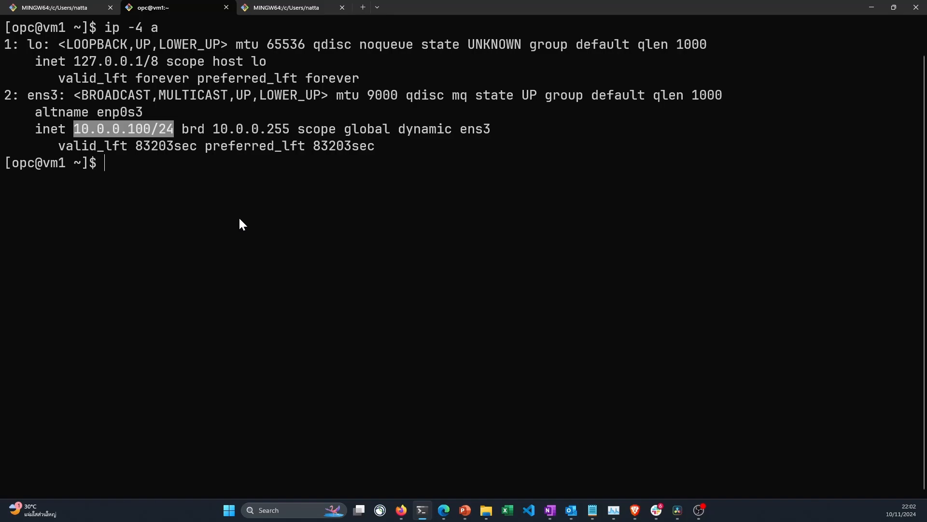
Ping vm1 by its short hostname, stop after a few replies and examine the fully qualified domain name it resolves to
{"action": "type", "text": "ping vm1"}
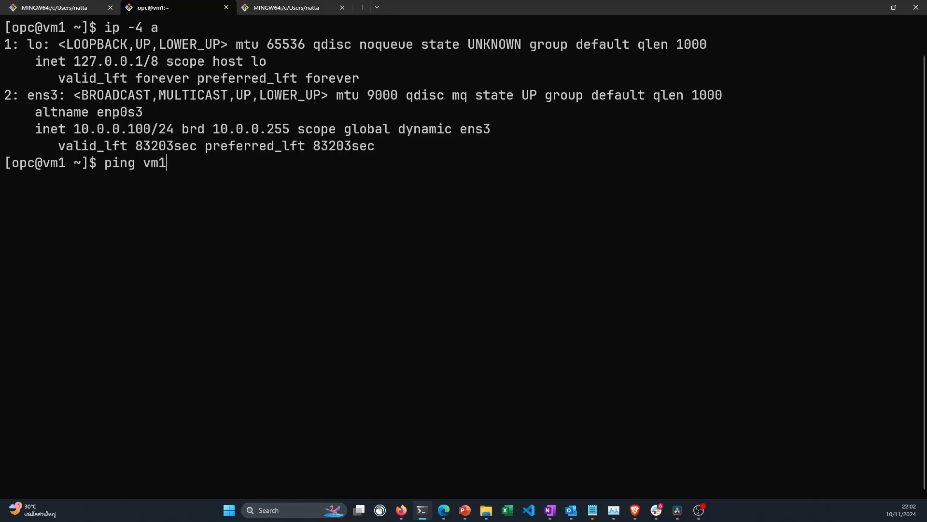
{"action": "key", "text": "Return"}
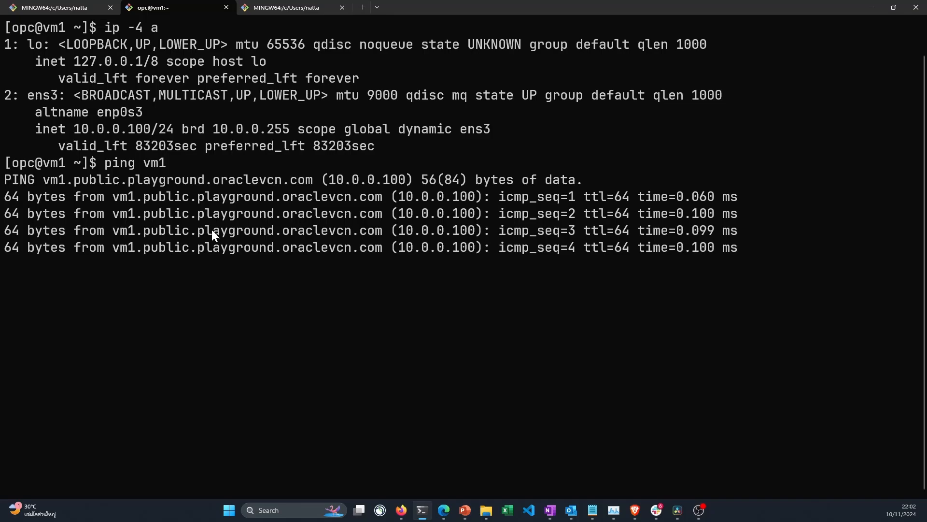
{"action": "key", "text": "ctrl+c"}
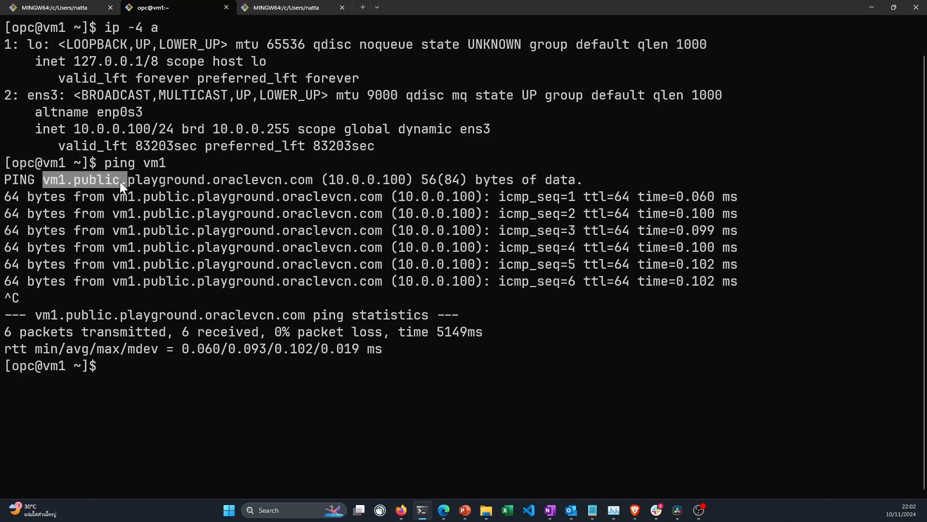
{"action": "left_click_drag", "start_coordinate": [120, 182], "coordinate": [167, 187]}
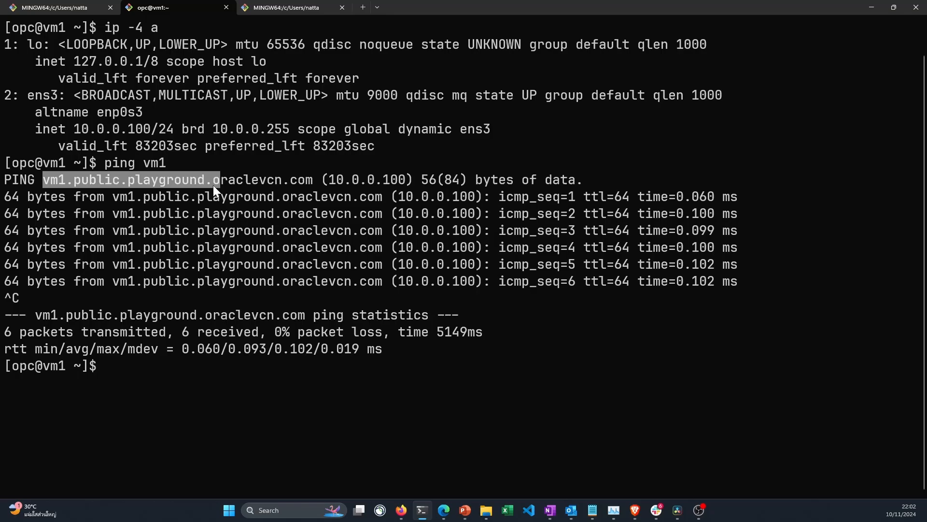
{"action": "left_click", "coordinate": [301, 183]}
{"action": "left_click_drag", "start_coordinate": [314, 181], "coordinate": [78, 183]}
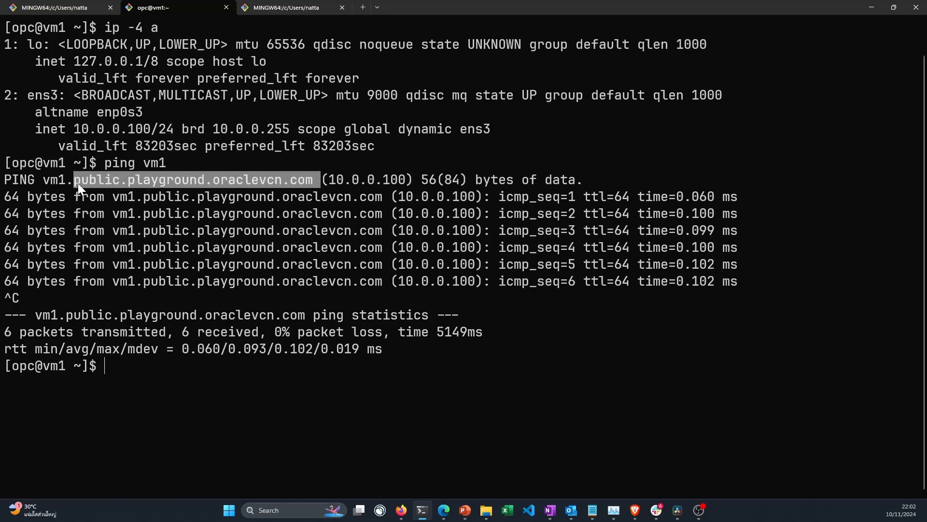
{"action": "right_click", "coordinate": [48, 187]}
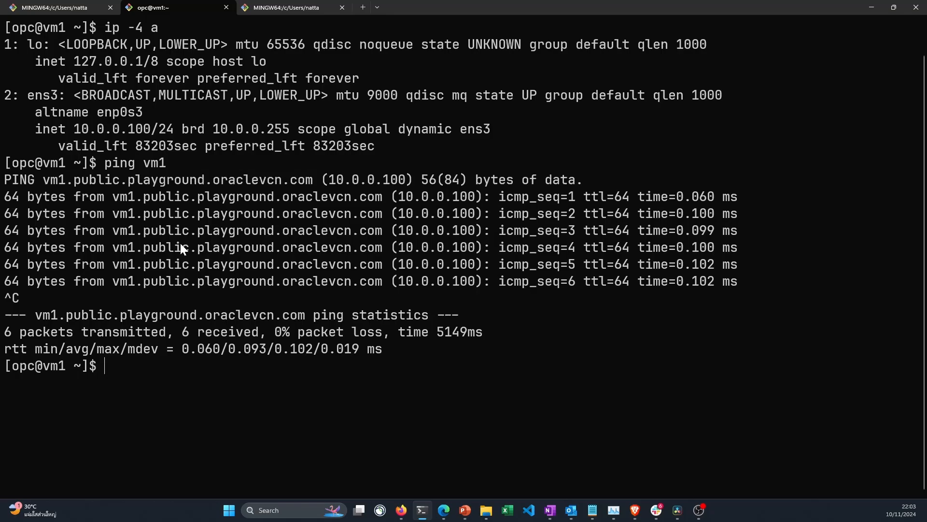